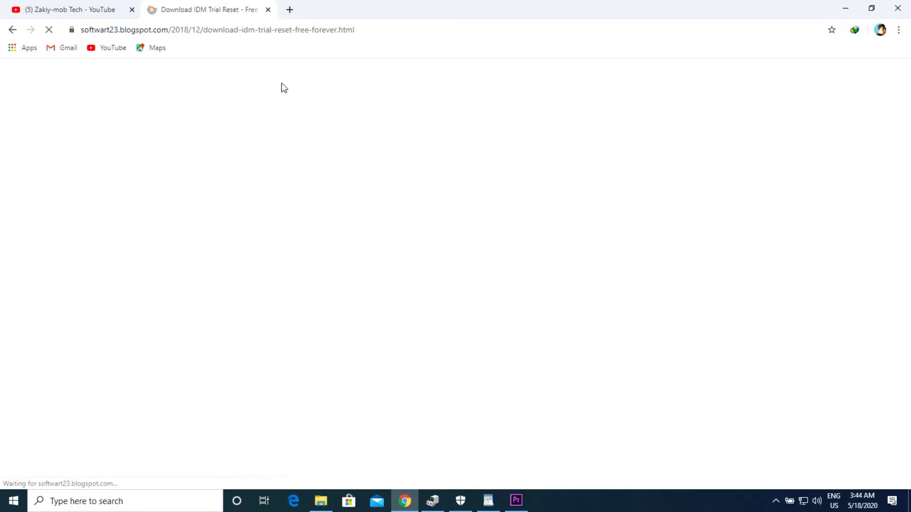
# Open the Download IDM 6.37 Build 14 Full Final article from the related links on the IDM Trial Reset page
pyautogui.scroll(-3, 257, 176)
pyautogui.scroll(-12, 318, 90)
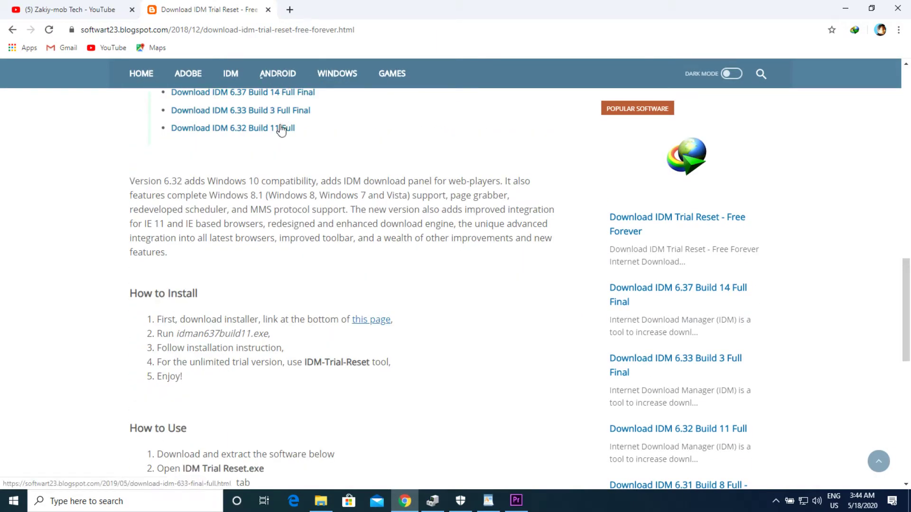
pyautogui.scroll(1, 272, 124)
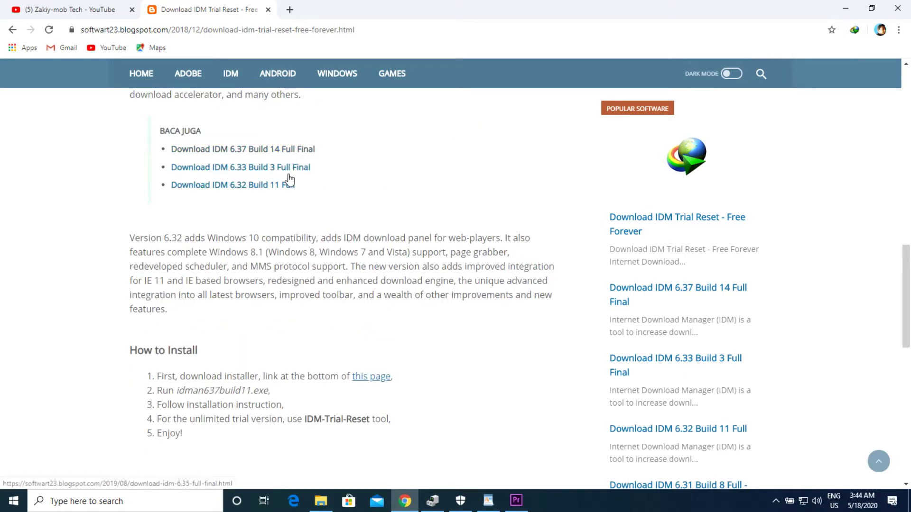
pyautogui.scroll(-9, 289, 180)
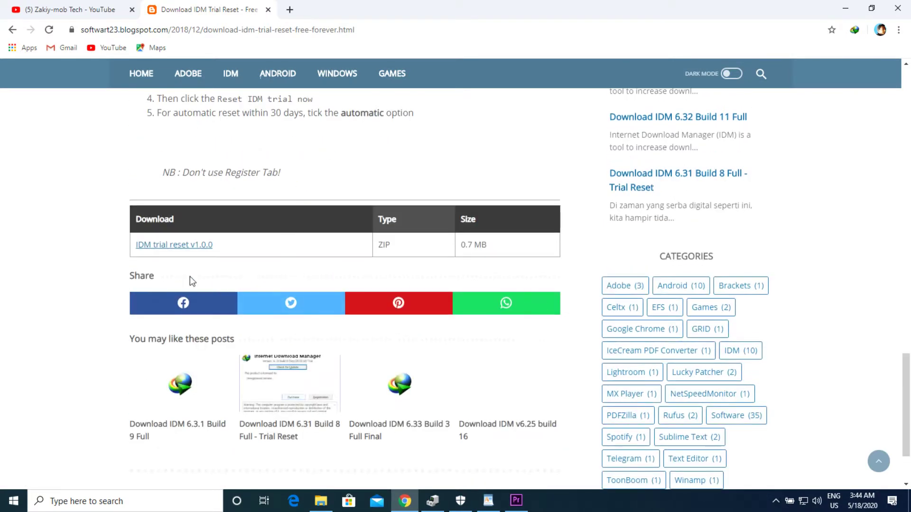
pyautogui.scroll(8, 189, 250)
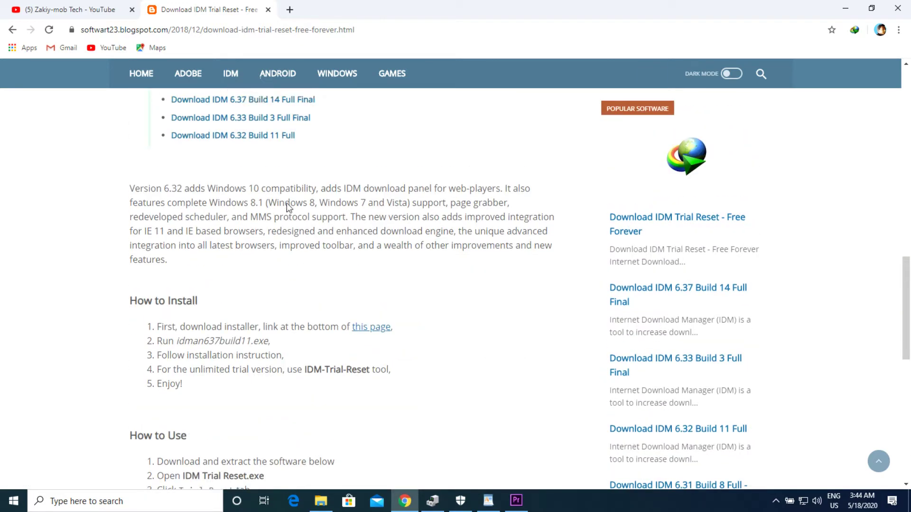
pyautogui.scroll(3, 289, 207)
pyautogui.click(282, 205)
# Examine the IDM 6.37 Build 14 article's feature list, changelogs, installation instructions and download table
pyautogui.scroll(-4, 272, 236)
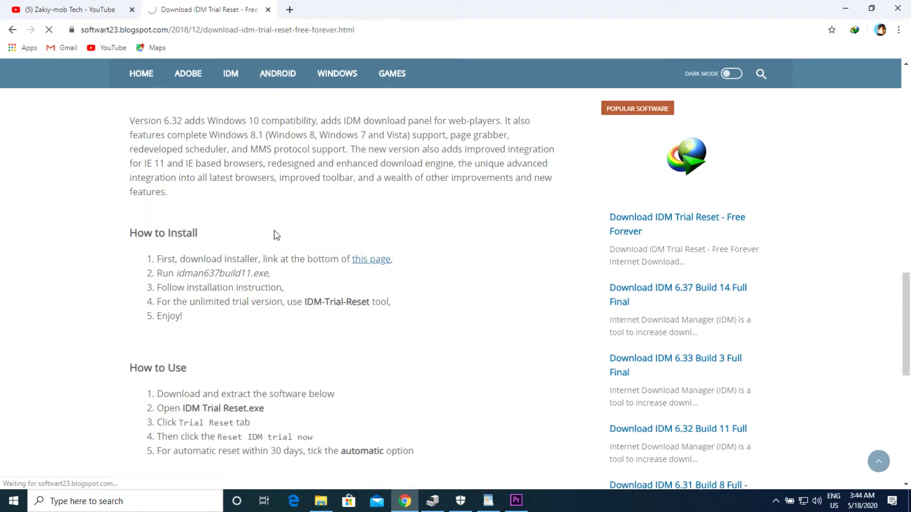
pyautogui.scroll(-3, 275, 232)
pyautogui.scroll(-7, 287, 244)
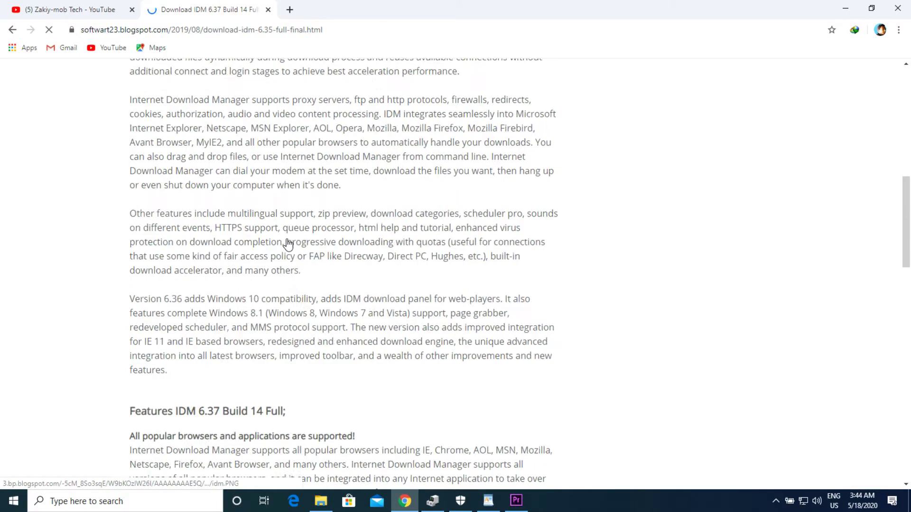
pyautogui.scroll(-9, 288, 242)
pyautogui.scroll(-5, 287, 241)
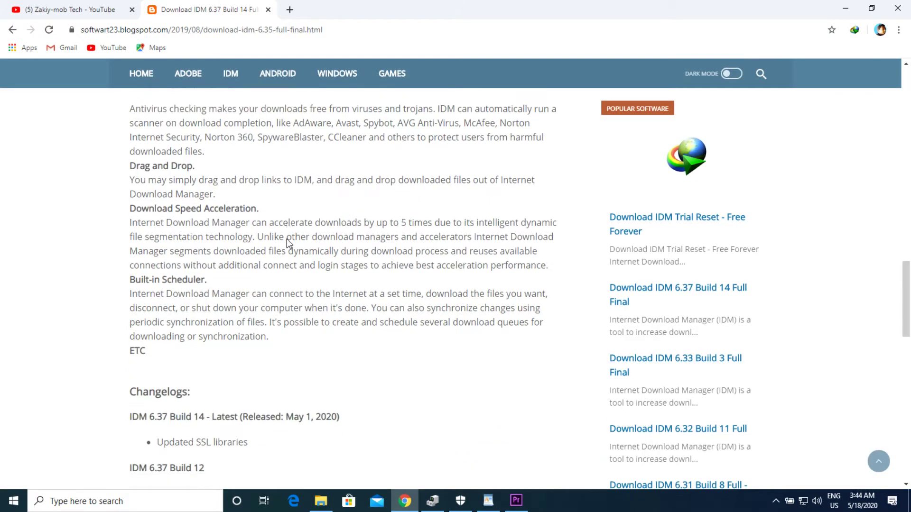
pyautogui.scroll(-13, 286, 238)
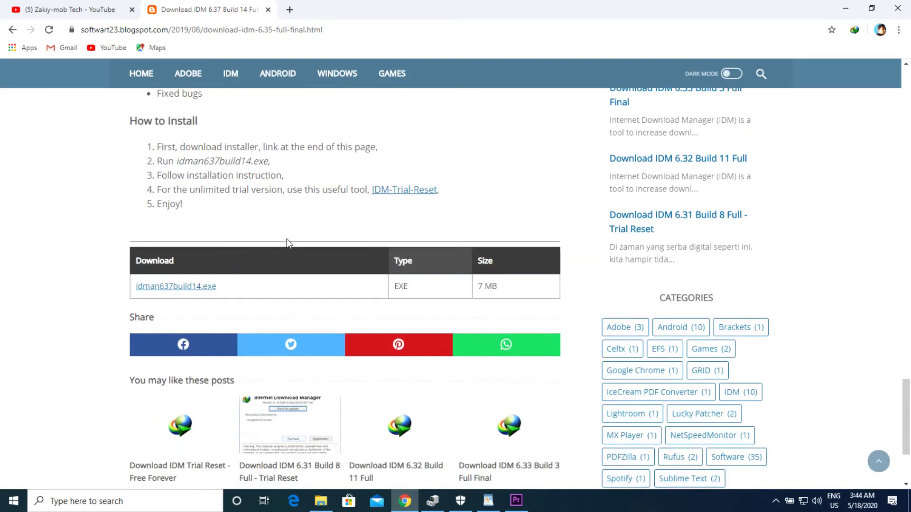
pyautogui.scroll(-3, 287, 242)
pyautogui.scroll(9, 286, 241)
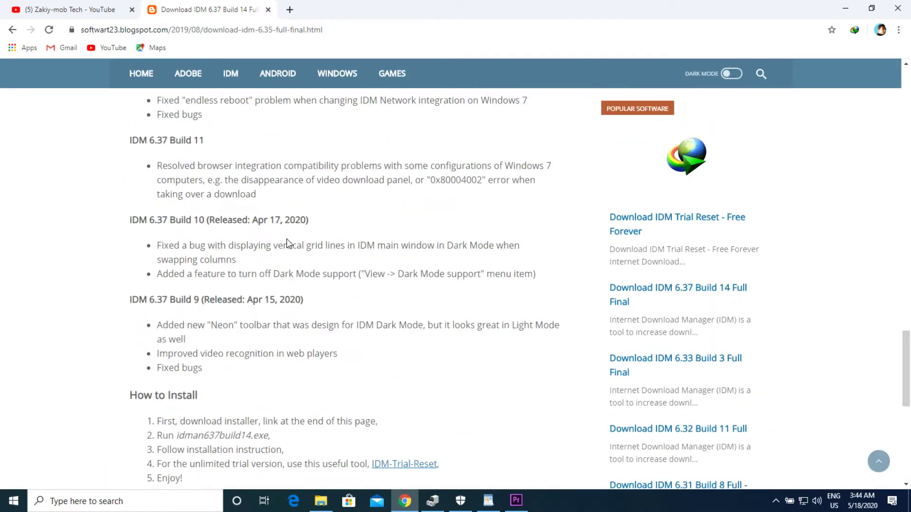
pyautogui.scroll(15, 287, 238)
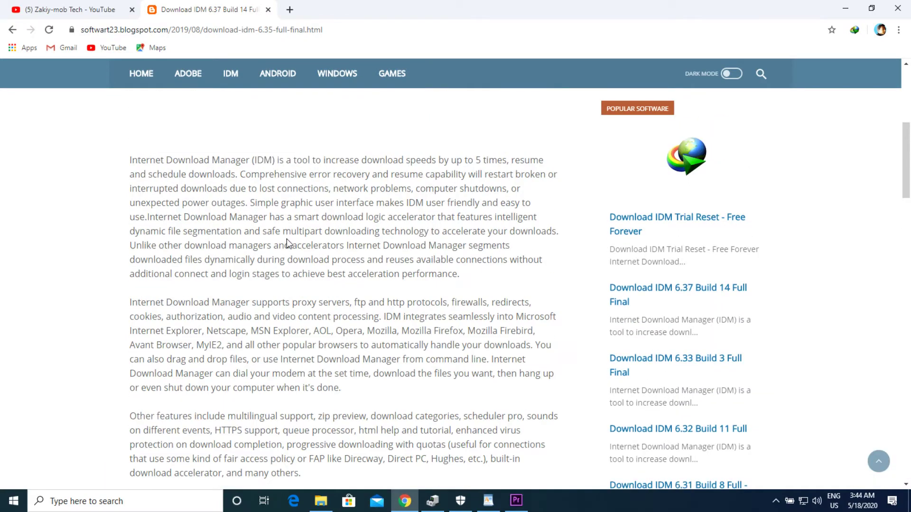
pyautogui.scroll(7, 287, 239)
pyautogui.scroll(-9, 286, 256)
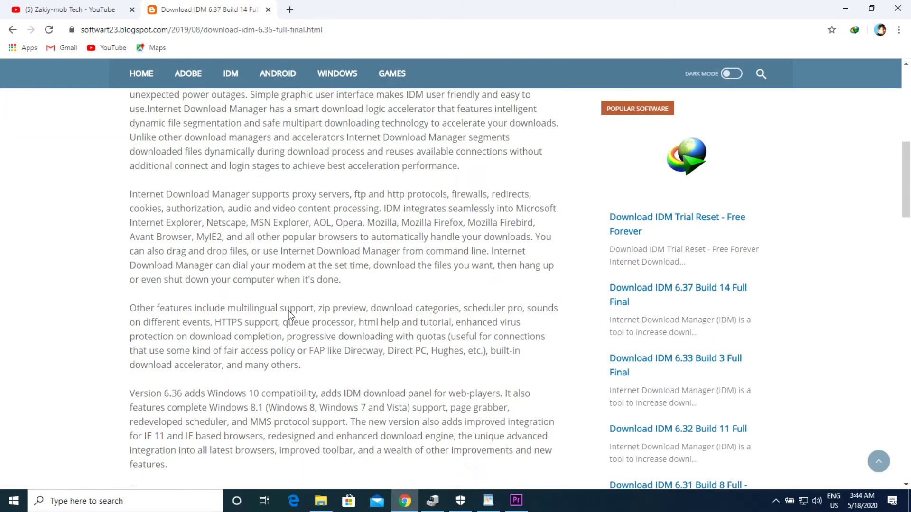
pyautogui.scroll(-8, 288, 314)
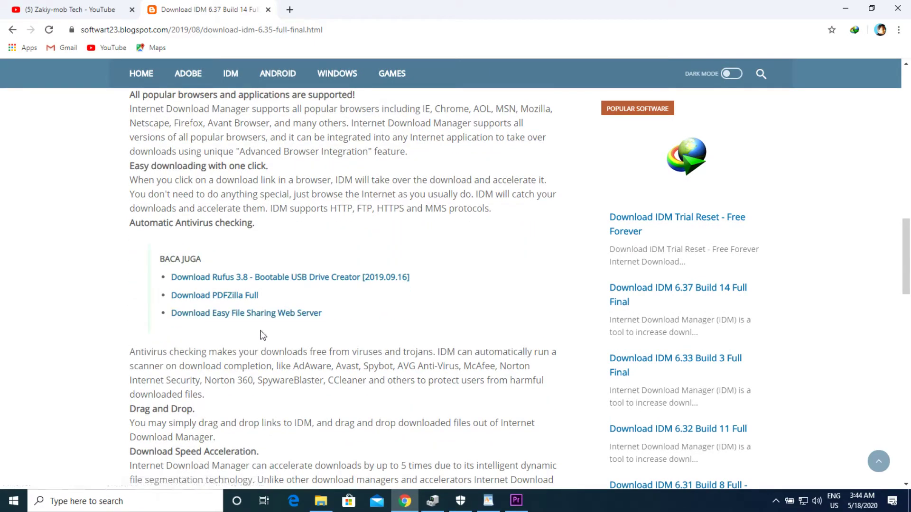
pyautogui.scroll(-10, 273, 336)
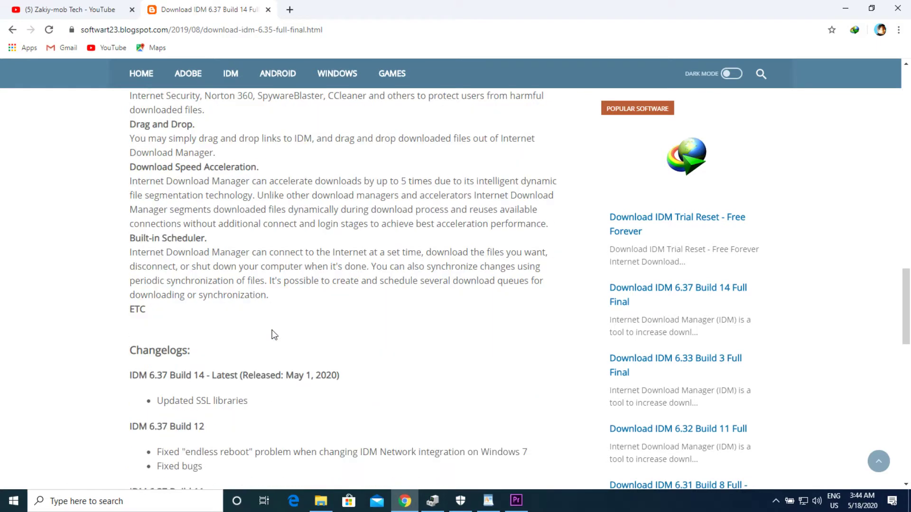
pyautogui.scroll(-5, 273, 334)
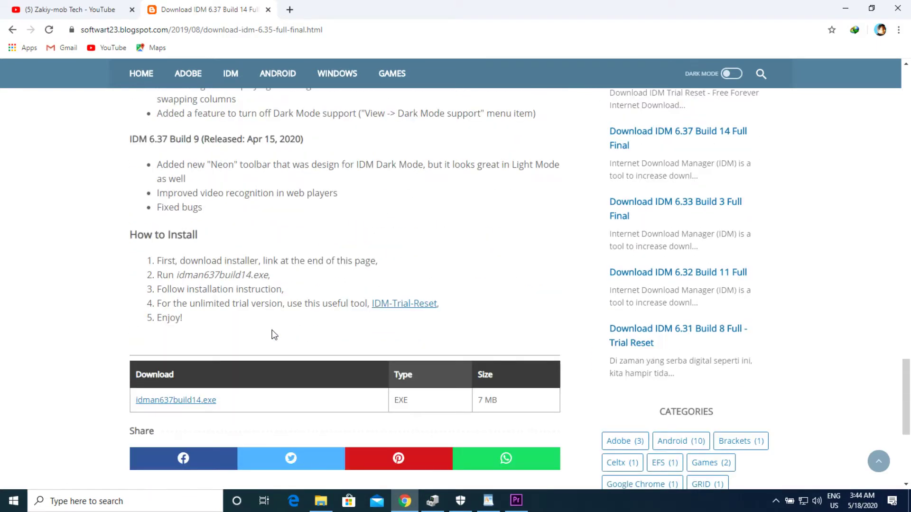
pyautogui.scroll(-5, 275, 344)
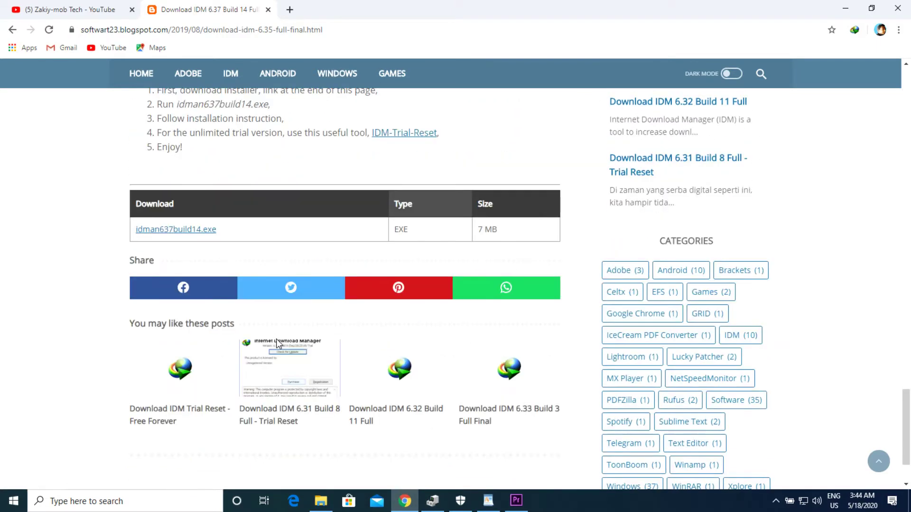
pyautogui.scroll(10, 278, 342)
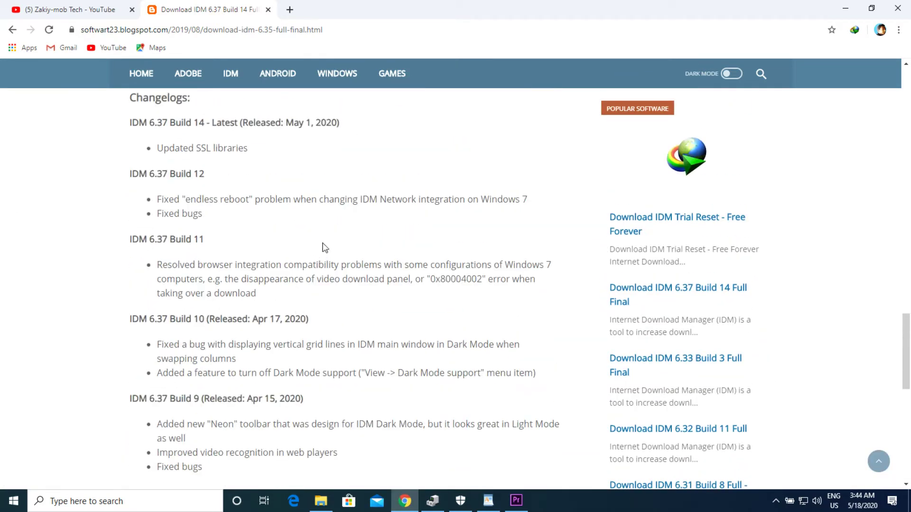
# Reload the IDM 6.37 Build 14 Full Final article from the popular software list and follow its idman637build14.exe download link
pyautogui.click(689, 287)
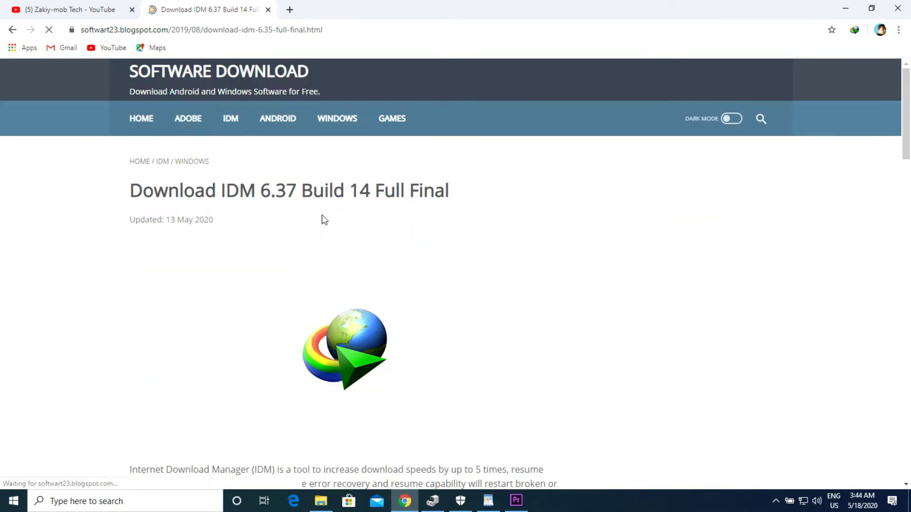
pyautogui.scroll(-4, 413, 223)
pyautogui.scroll(5, 372, 235)
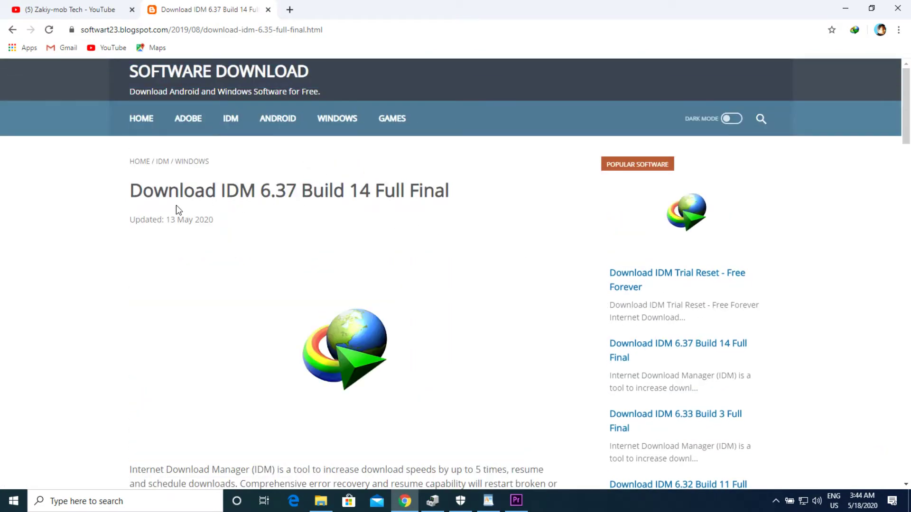
pyautogui.scroll(-15, 306, 237)
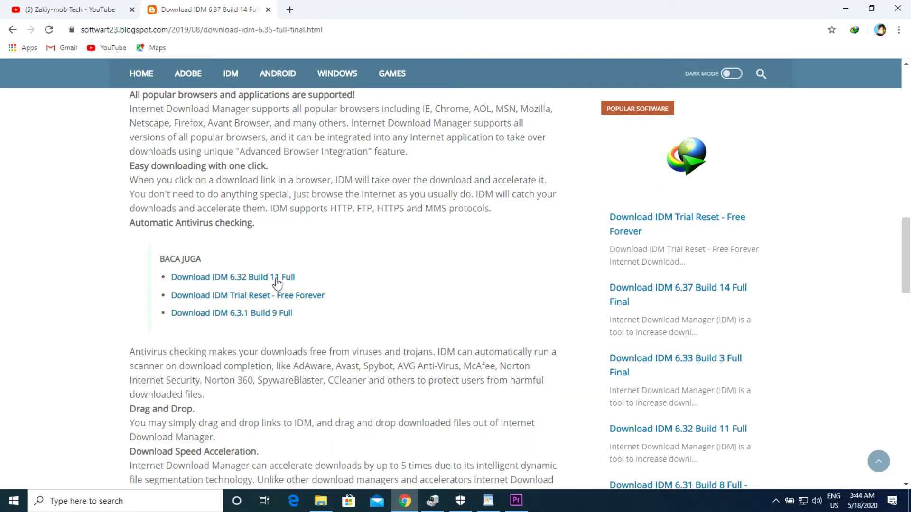
pyautogui.scroll(-10, 270, 282)
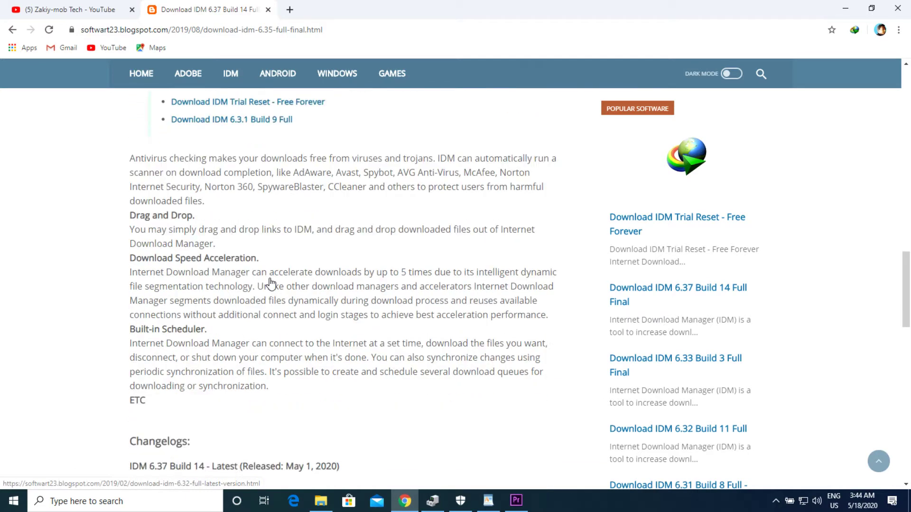
pyautogui.scroll(-10, 269, 281)
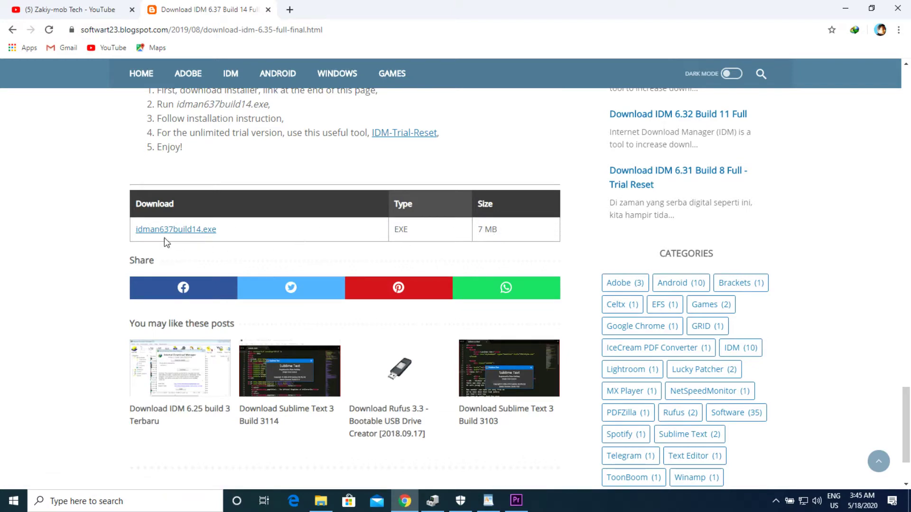
pyautogui.click(183, 230)
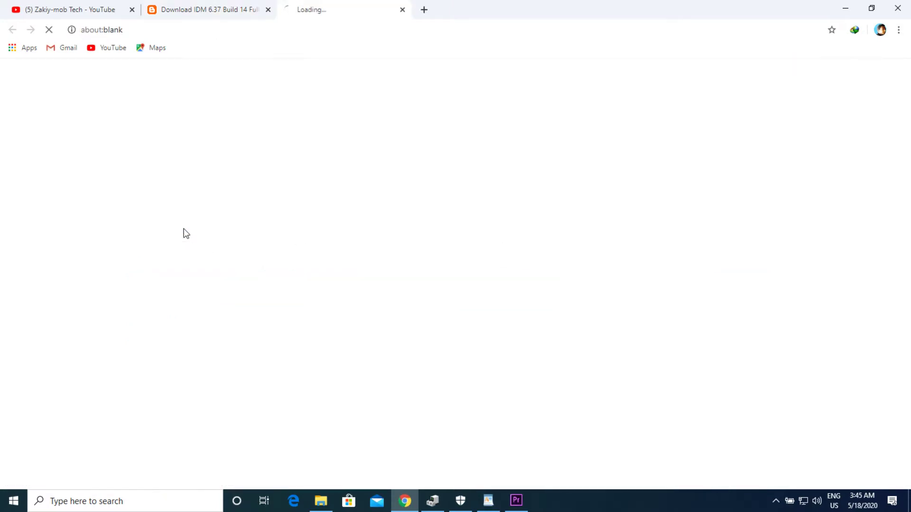
# Get the decrypted link on the SafeLinks page and go to the idman637build14.exe installer link
pyautogui.click(244, 7)
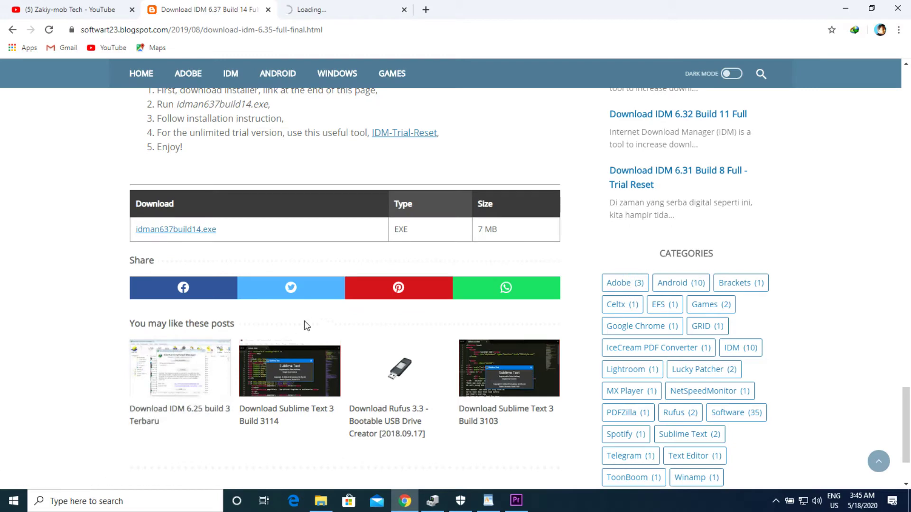
pyautogui.click(332, 9)
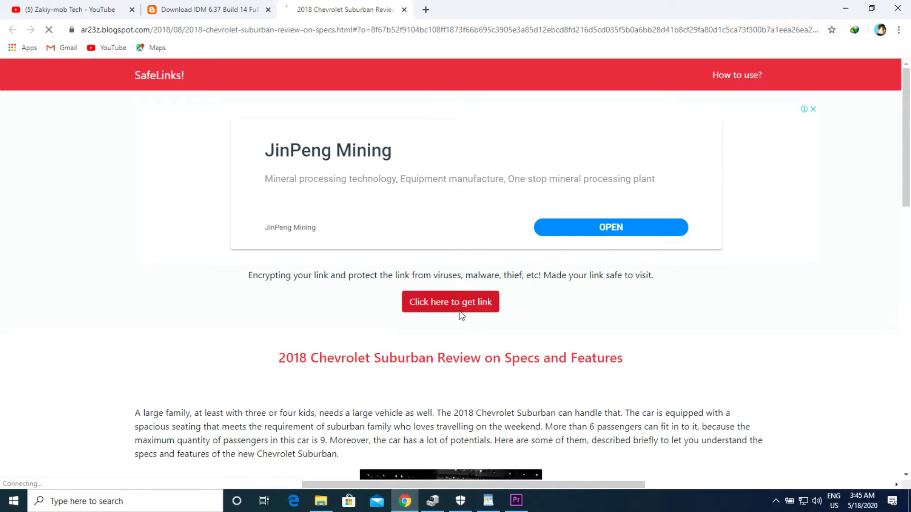
pyautogui.click(461, 316)
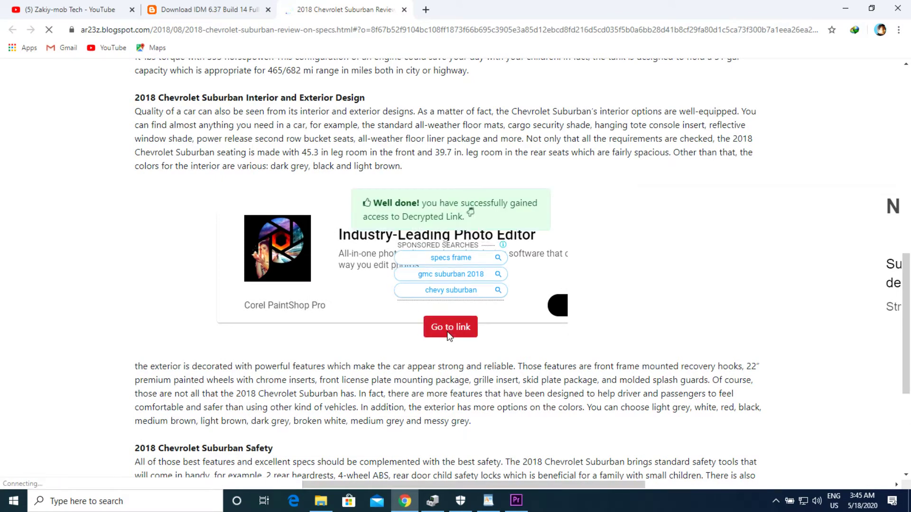
pyautogui.click(448, 337)
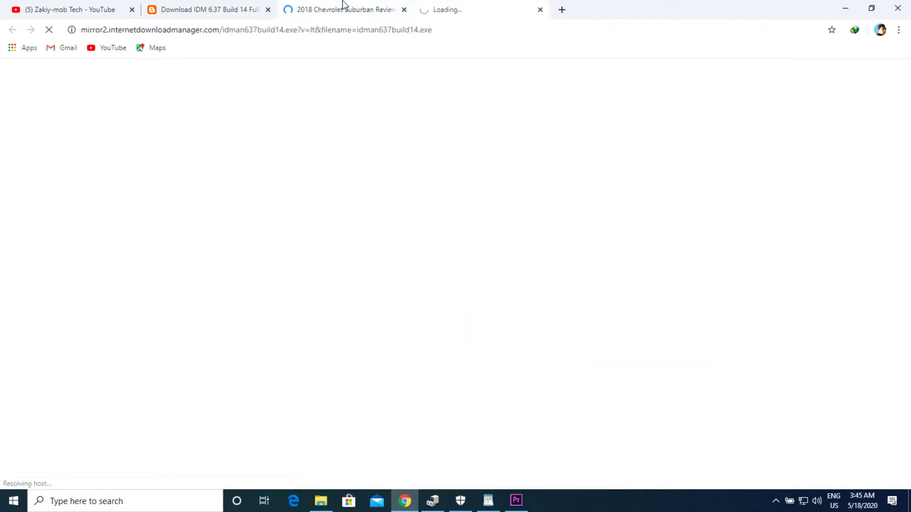
pyautogui.click(346, 9)
pyautogui.click(423, 13)
pyautogui.click(340, 13)
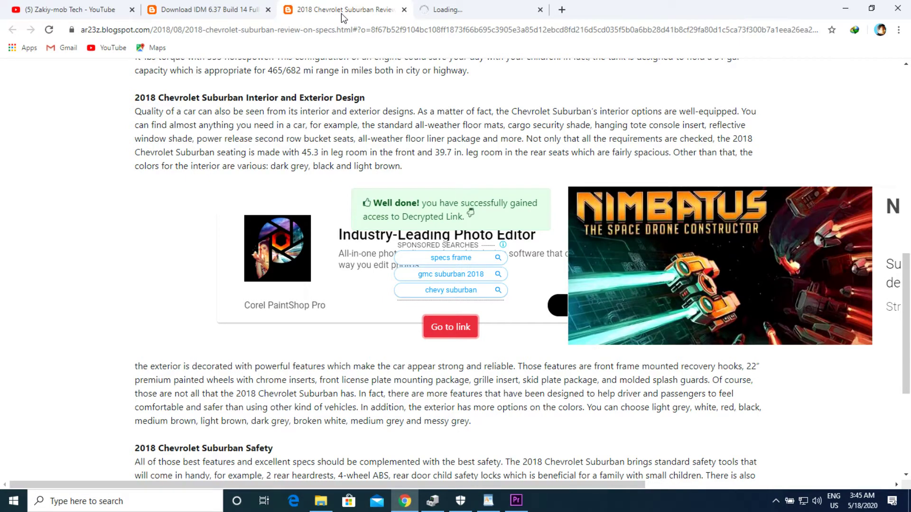
pyautogui.click(443, 329)
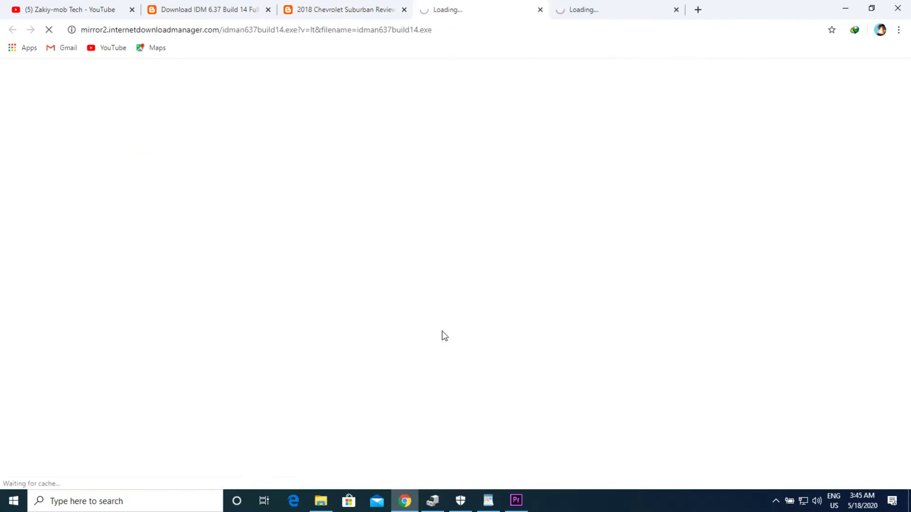
pyautogui.click(380, 6)
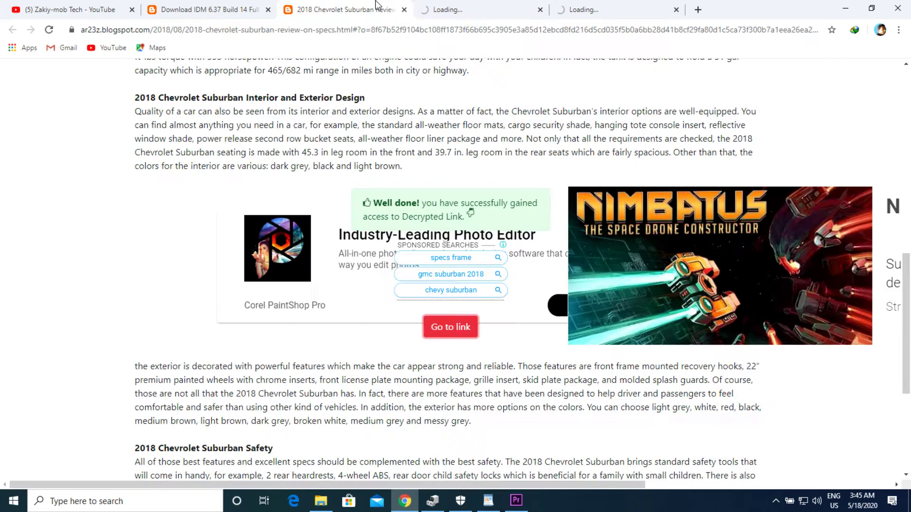
pyautogui.click(446, 10)
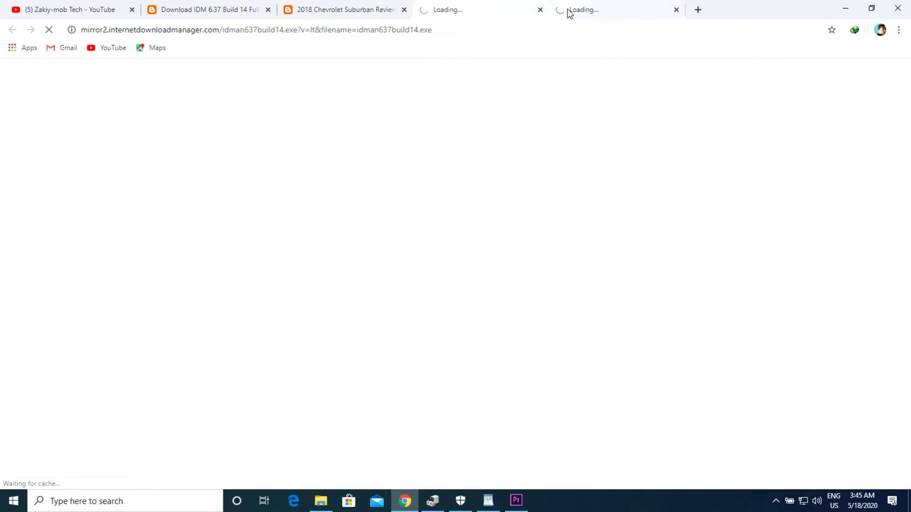
pyautogui.click(675, 10)
pyautogui.click(315, 5)
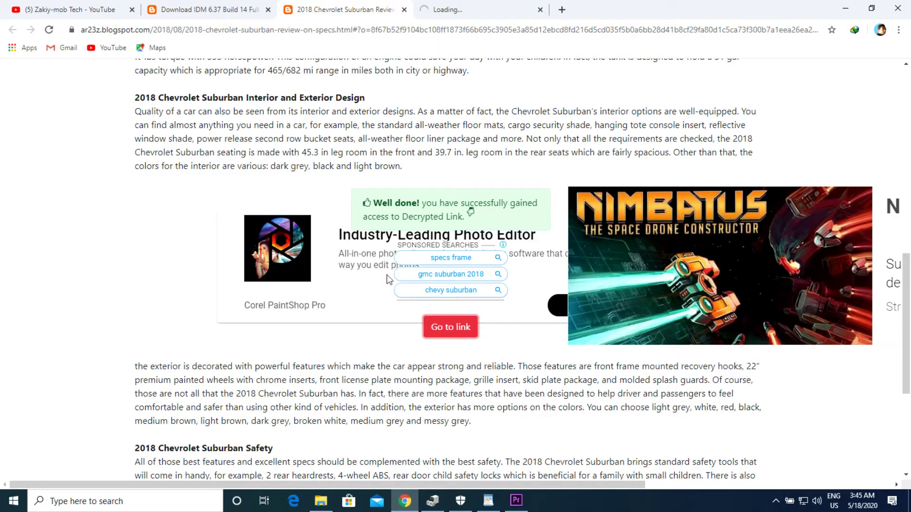
# Start downloading idman637build14.exe with its progress window minimized and return to the IDM 6.37 Build 14 article
pyautogui.scroll(-4, 473, 304)
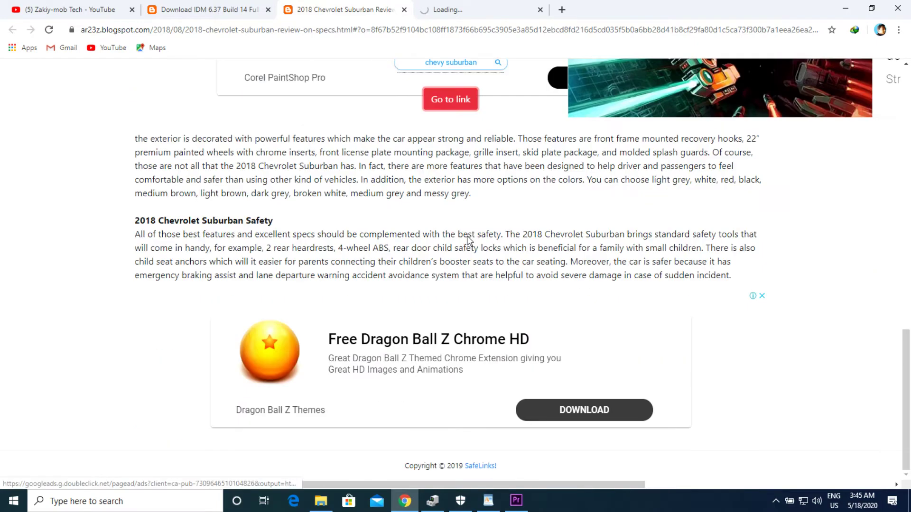
pyautogui.scroll(2, 467, 235)
pyautogui.scroll(2, 465, 221)
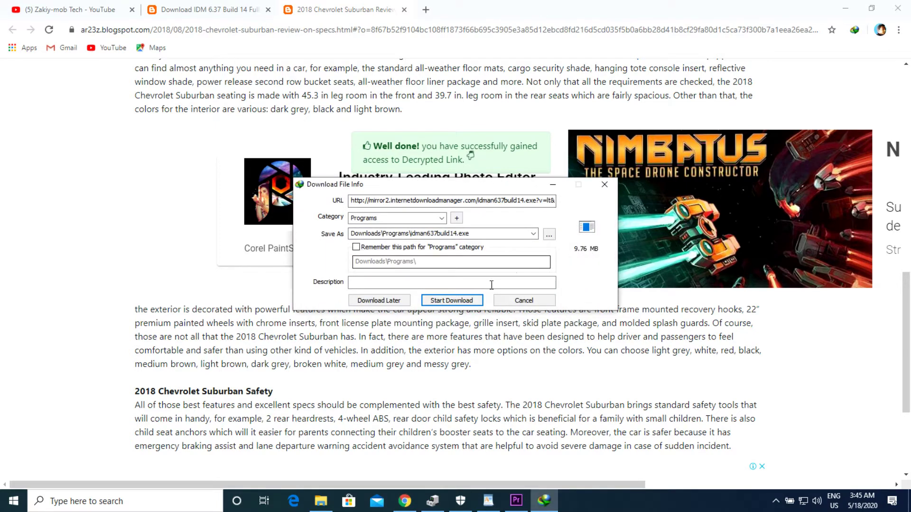
pyautogui.click(473, 301)
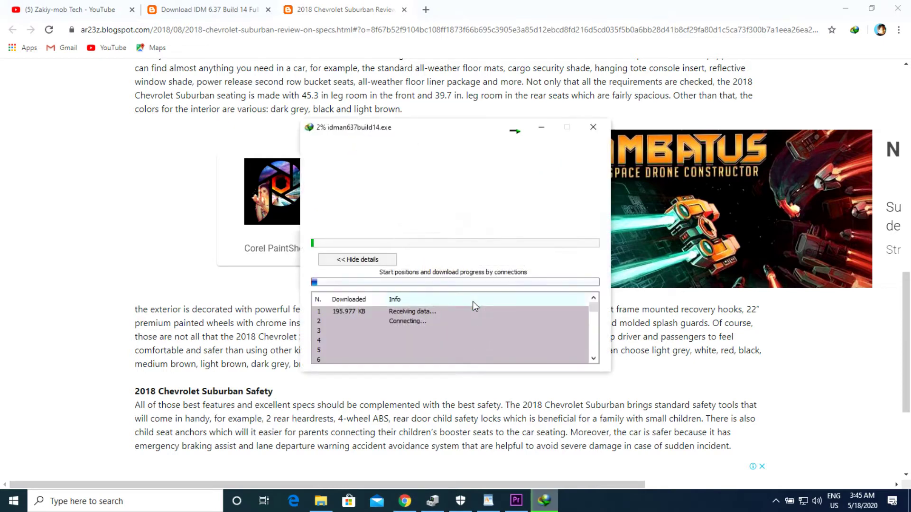
pyautogui.click(543, 130)
pyautogui.click(178, 8)
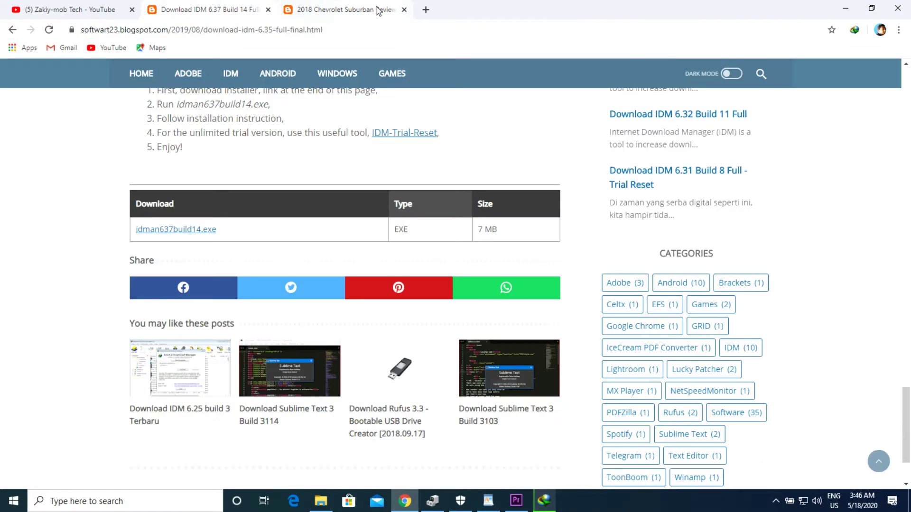
# Open the "Download IDM Trial Reset - Free Forever" article from the related links in the IDM 6.37 Build 14 article
pyautogui.scroll(-2, 345, 288)
pyautogui.scroll(9, 343, 299)
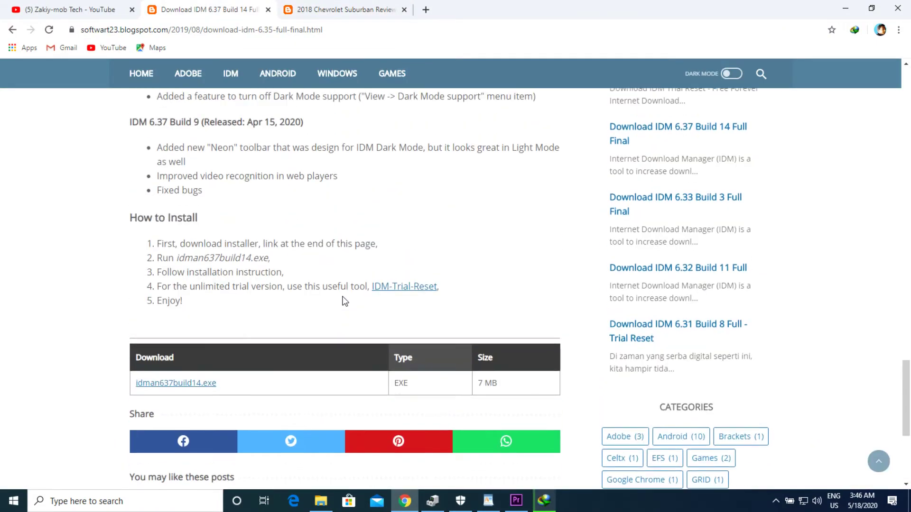
pyautogui.scroll(15, 343, 303)
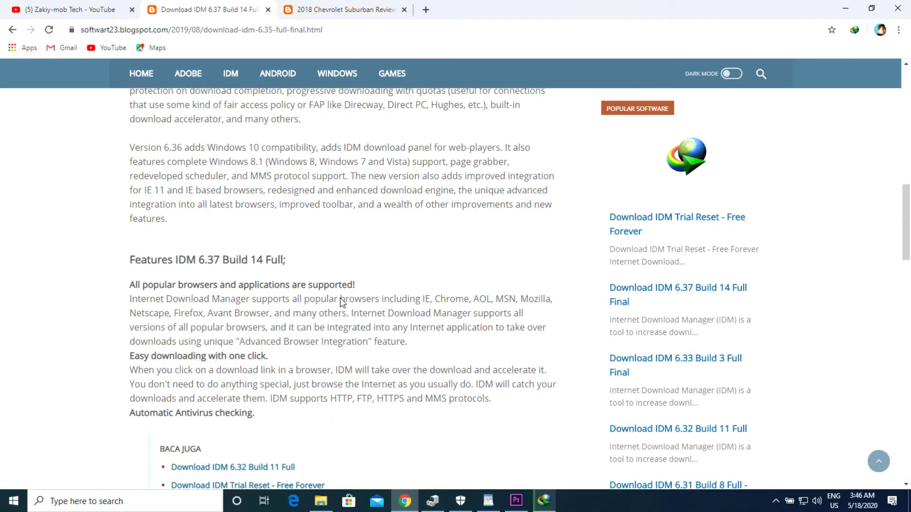
pyautogui.scroll(-4, 340, 304)
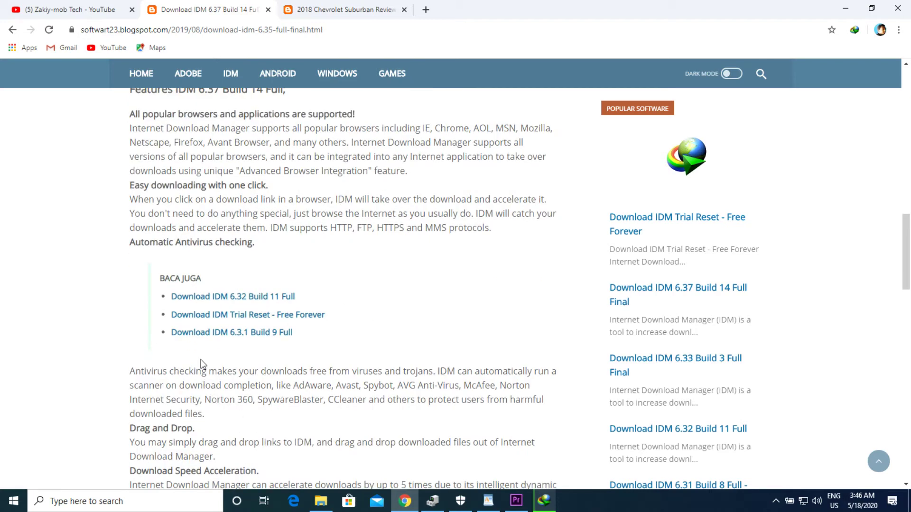
pyautogui.click(264, 316)
# Review the IDM Trial Reset article and follow its IDM trial reset v1.0.0 download link
pyautogui.scroll(-2, 332, 296)
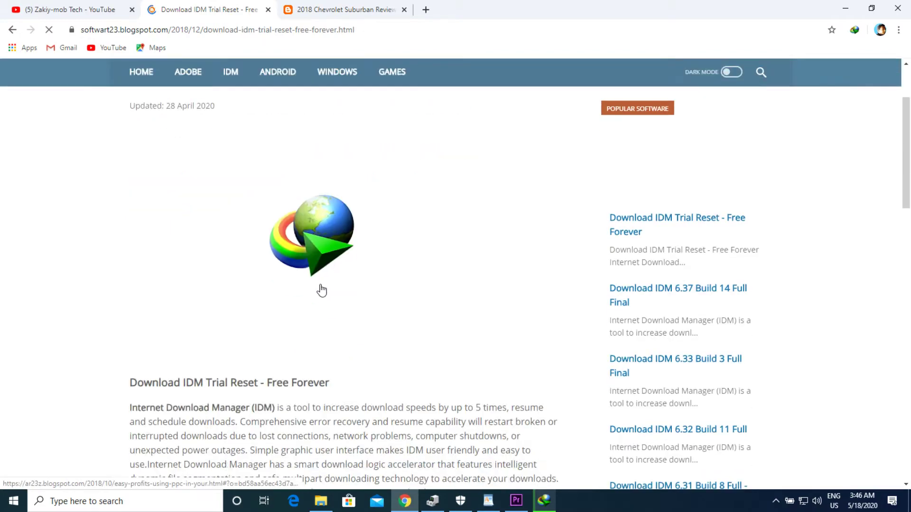
pyautogui.scroll(2, 322, 290)
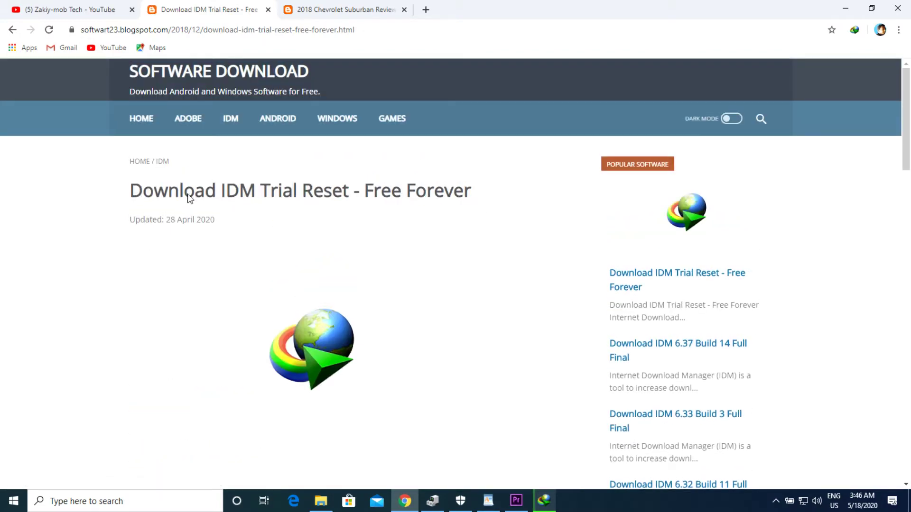
pyautogui.scroll(-12, 275, 287)
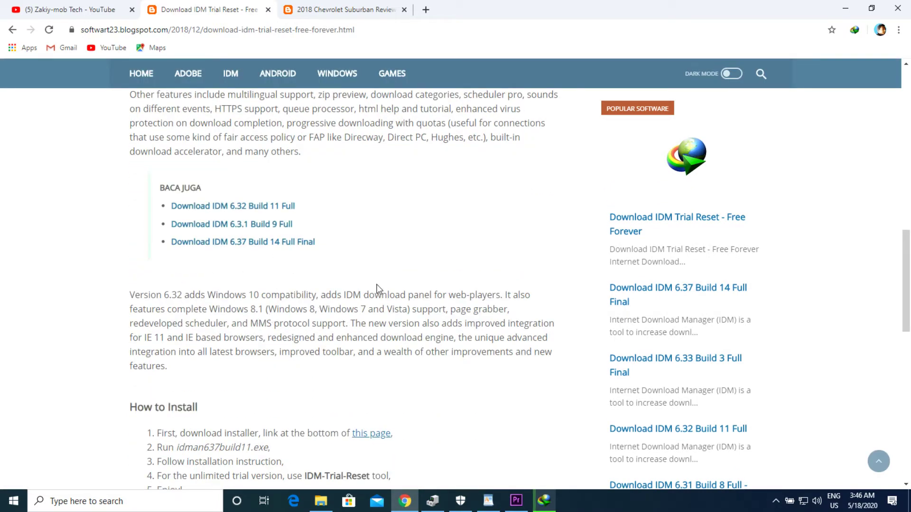
pyautogui.scroll(-8, 377, 288)
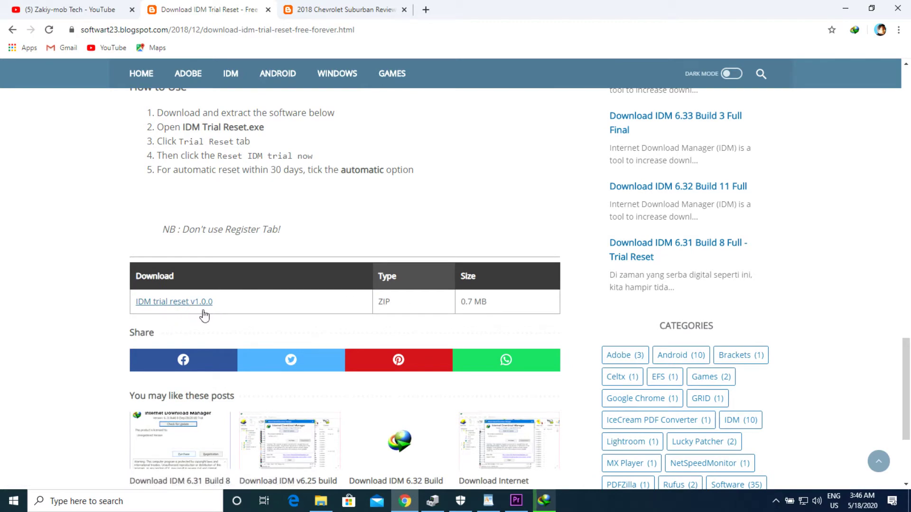
pyautogui.click(188, 309)
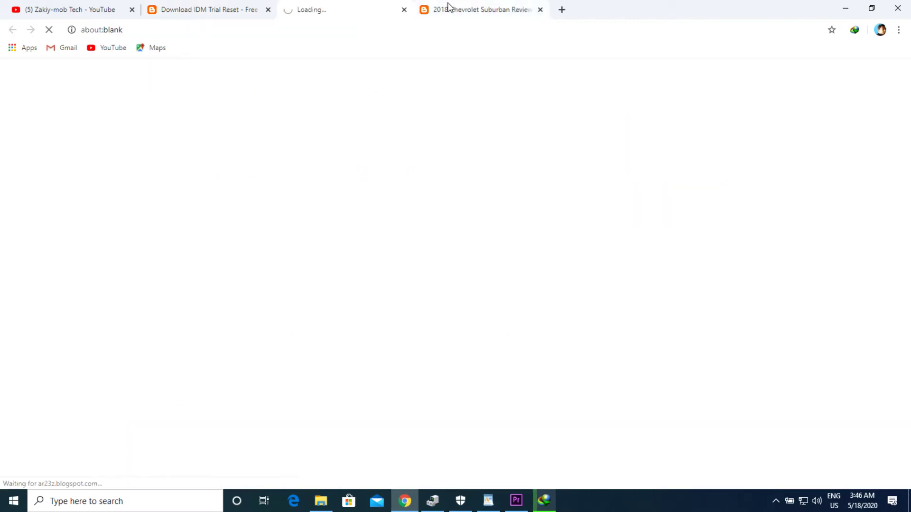
# Request the IDM trial reset download link on the newly opened SafeLinks page about PPC affiliate marketing
pyautogui.click(440, 9)
pyautogui.click(325, 10)
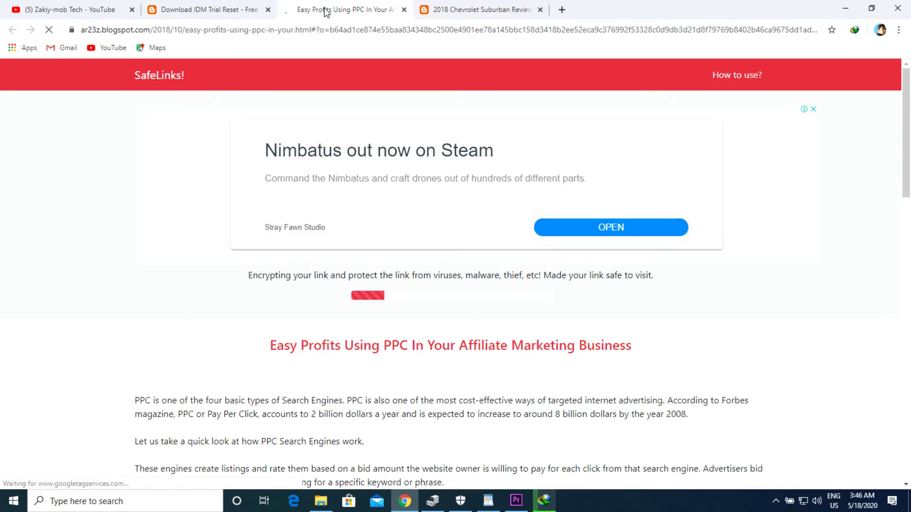
pyautogui.click(474, 7)
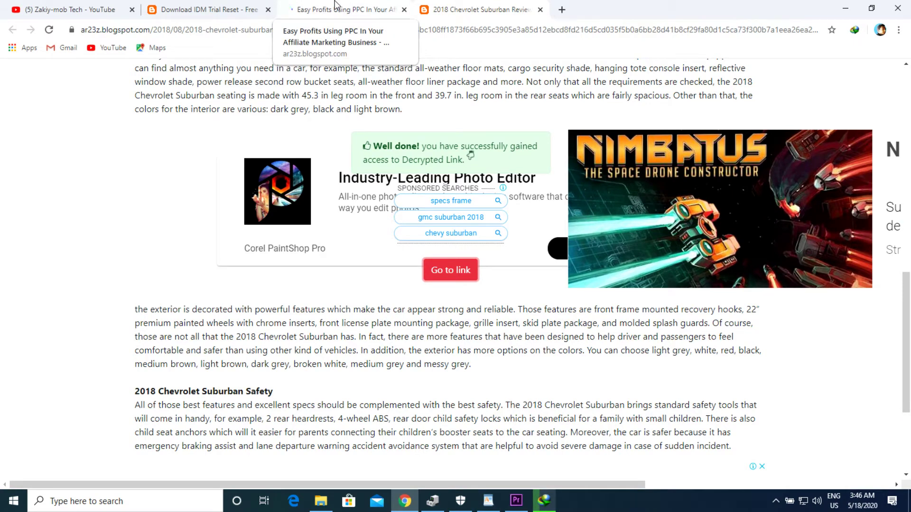
pyautogui.click(446, 279)
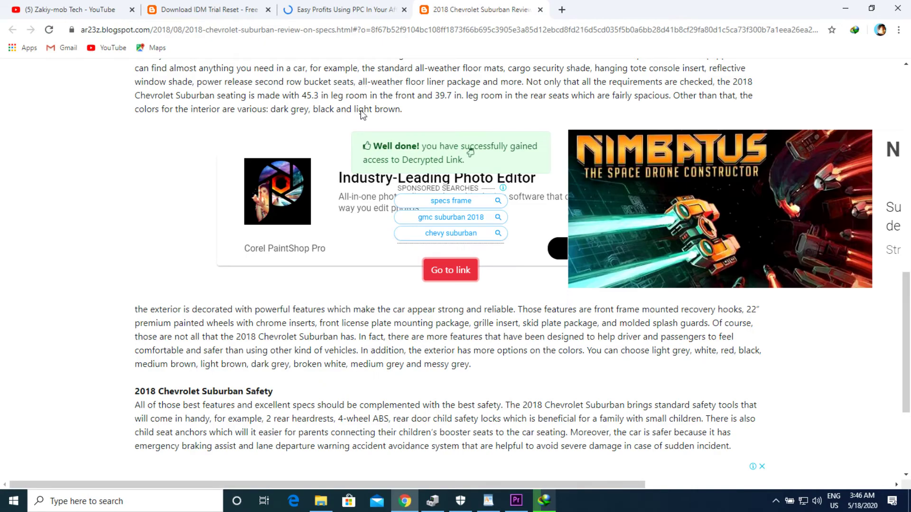
pyautogui.click(376, 16)
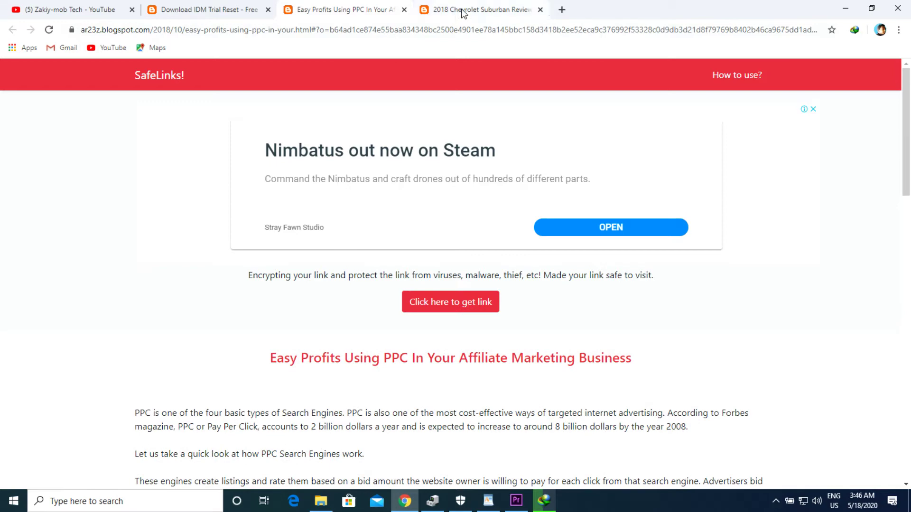
pyautogui.click(462, 14)
pyautogui.click(377, 13)
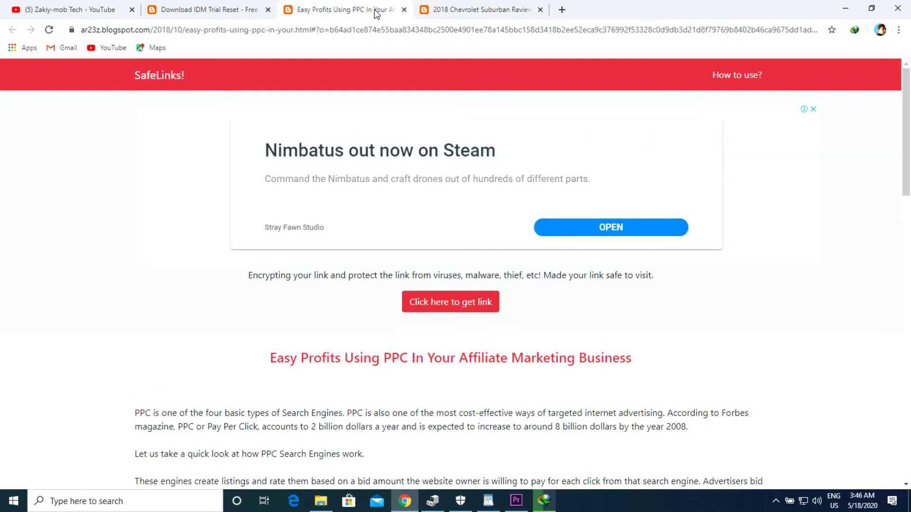
pyautogui.click(441, 304)
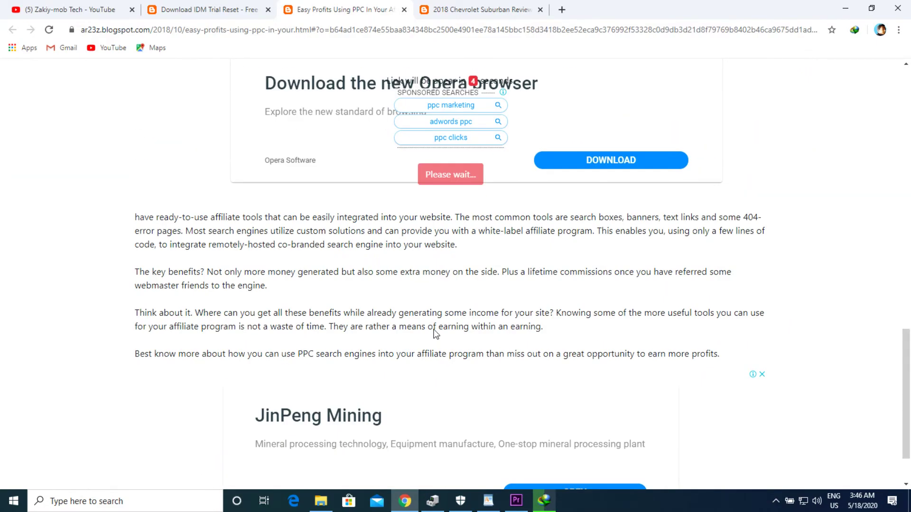
pyautogui.scroll(1, 436, 334)
pyautogui.scroll(-3, 435, 334)
pyautogui.scroll(15, 435, 335)
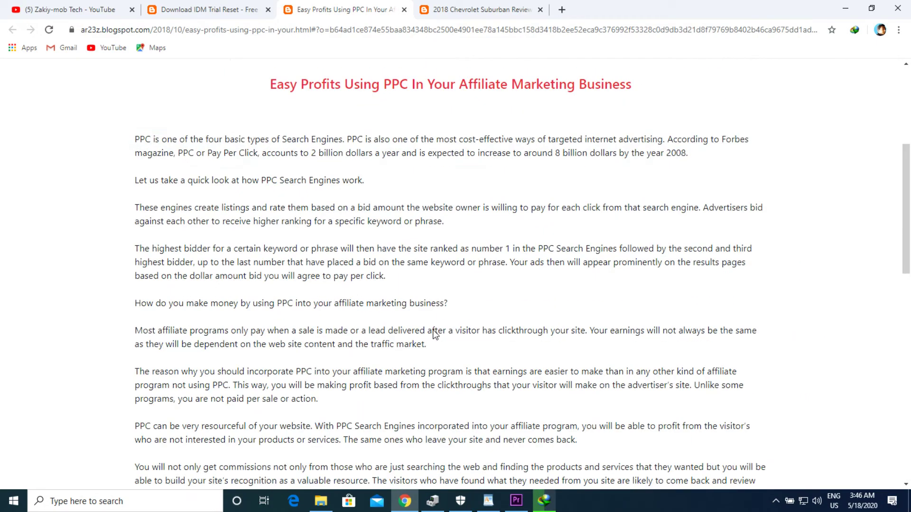
# Go to the decrypted link on the 2018 Chevrolet Suburban page and add the duplicate idman637build14.exe with a numbered file name
pyautogui.click(481, 10)
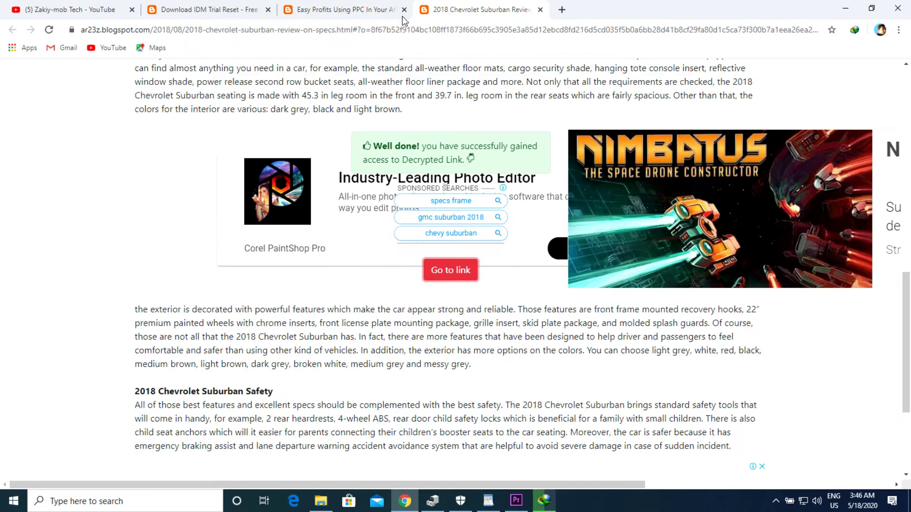
pyautogui.click(367, 7)
pyautogui.click(454, 9)
pyautogui.click(450, 270)
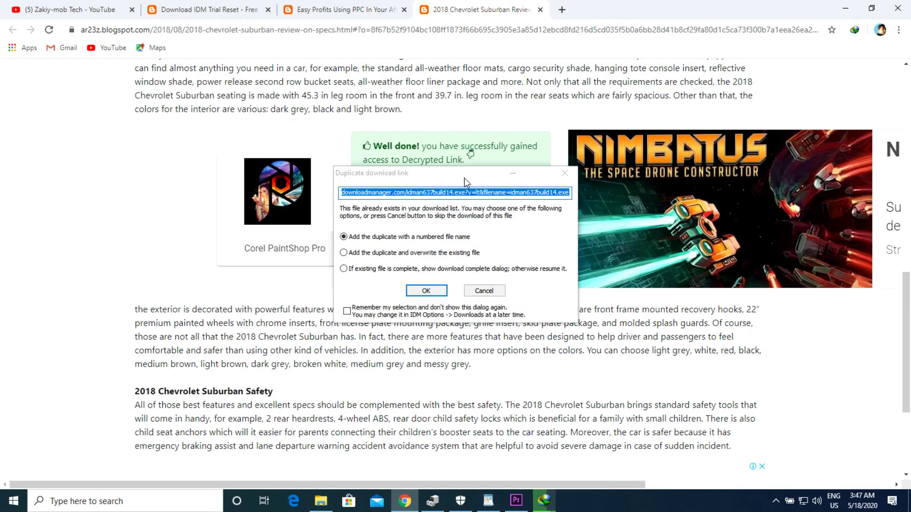
pyautogui.click(427, 291)
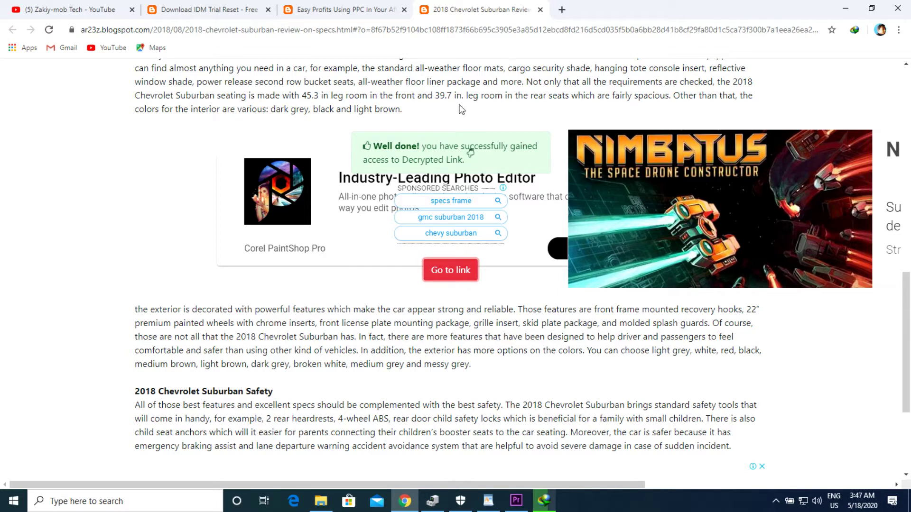
# Switch to a maximized Internet Download Manager from the desktop and cancel the duplicate idman637build14_2.exe download
pyautogui.click(845, 8)
pyautogui.doubleClick(60, 192)
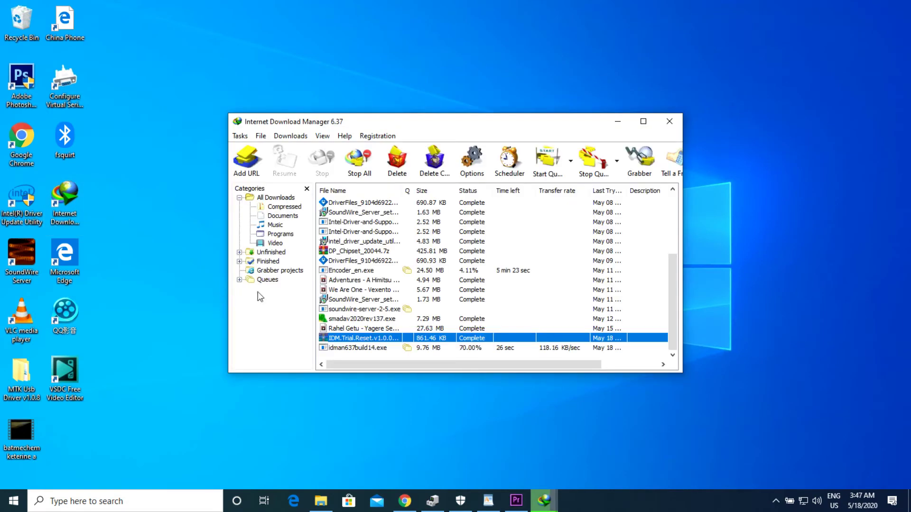
pyautogui.rightClick(435, 337)
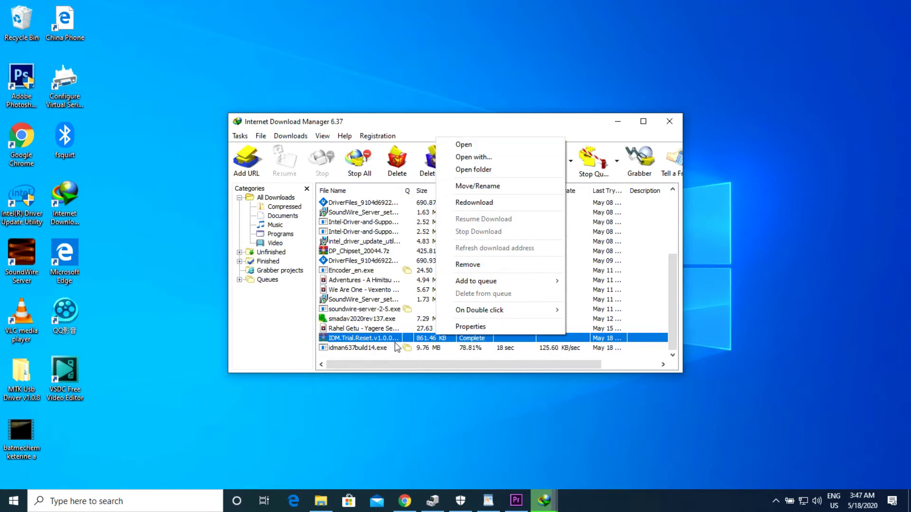
pyautogui.click(375, 350)
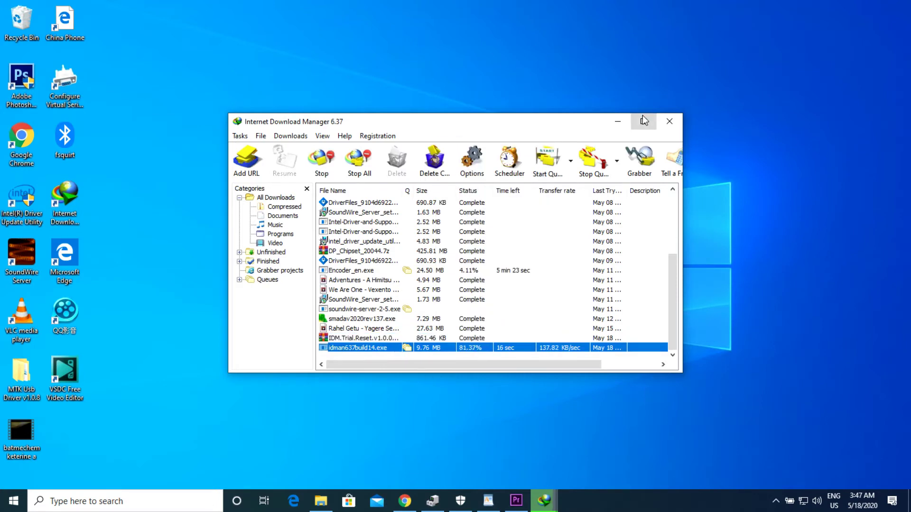
pyautogui.click(642, 121)
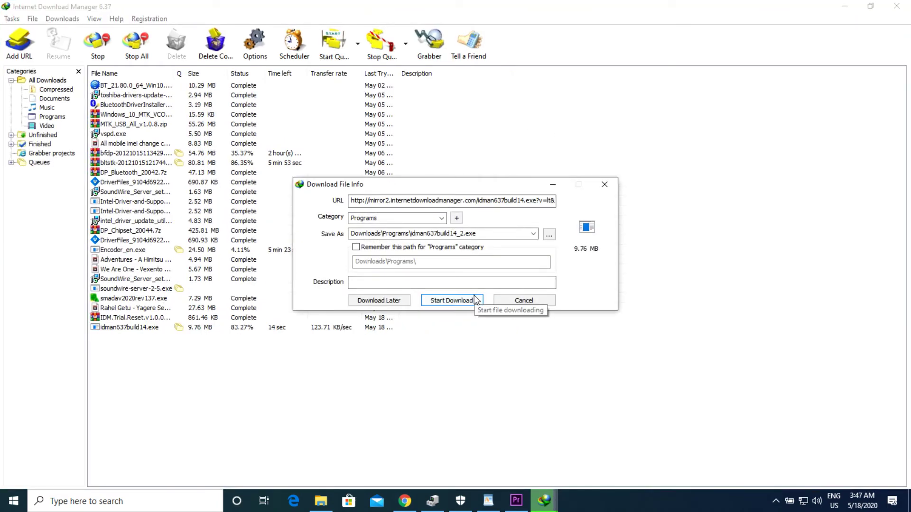
pyautogui.click(523, 300)
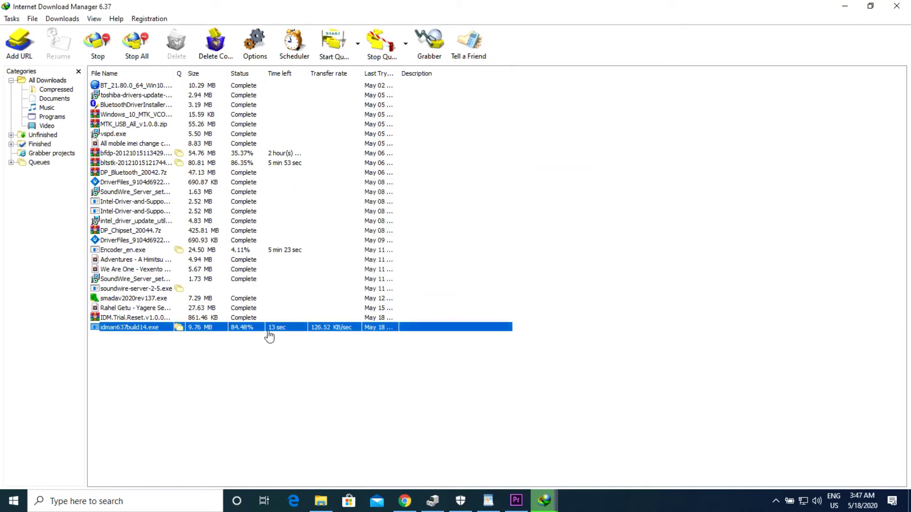
# View the downloaded IDM.Trial.Reset.v1.0.0 archive in its containing folder and minimize that folder window
pyautogui.click(162, 318)
pyautogui.rightClick(231, 318)
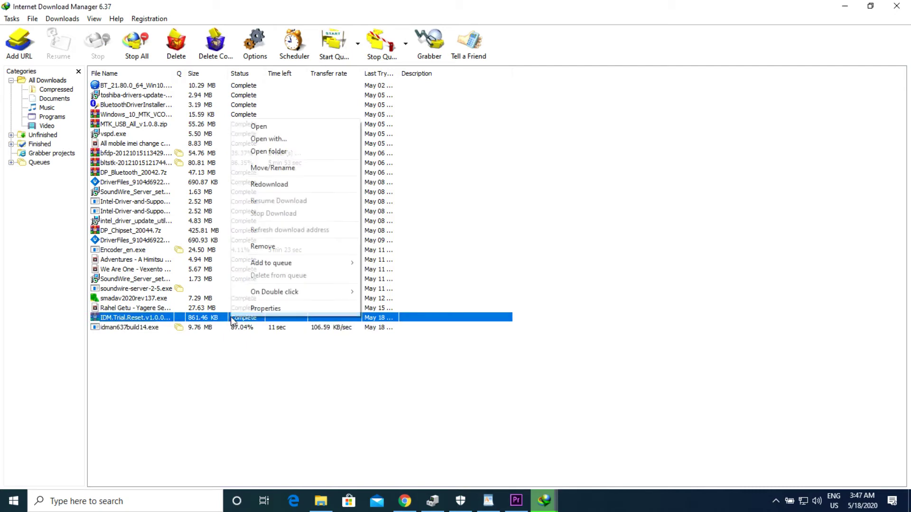
pyautogui.click(276, 152)
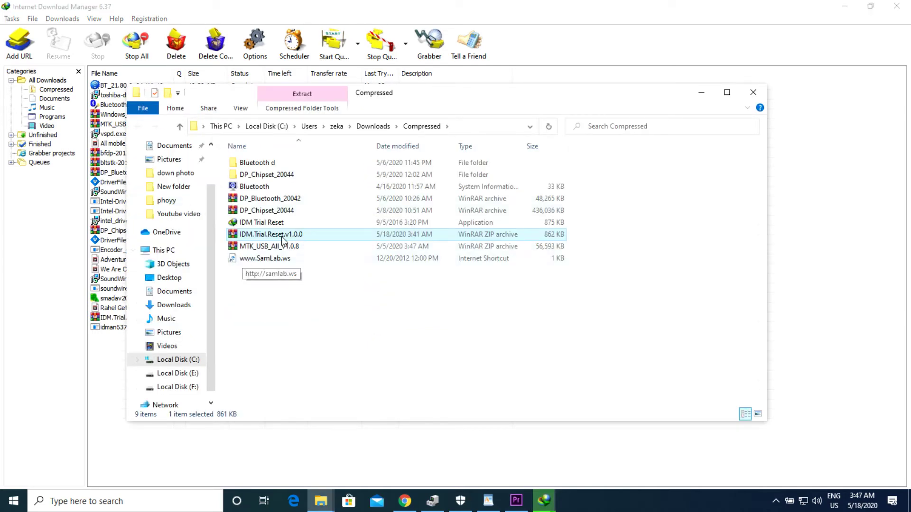
pyautogui.click(701, 92)
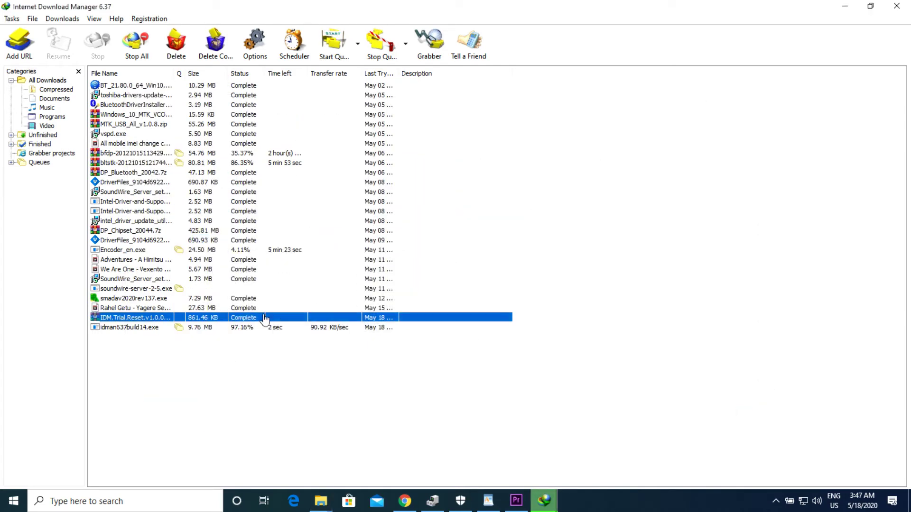
# Open the folder containing the downloaded idman637build14.exe and run that installer as administrator
pyautogui.click(159, 331)
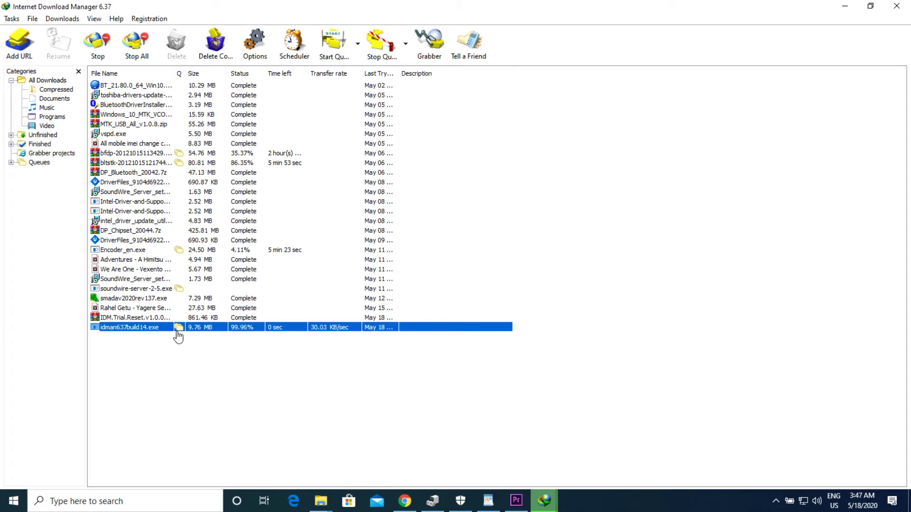
pyautogui.click(479, 286)
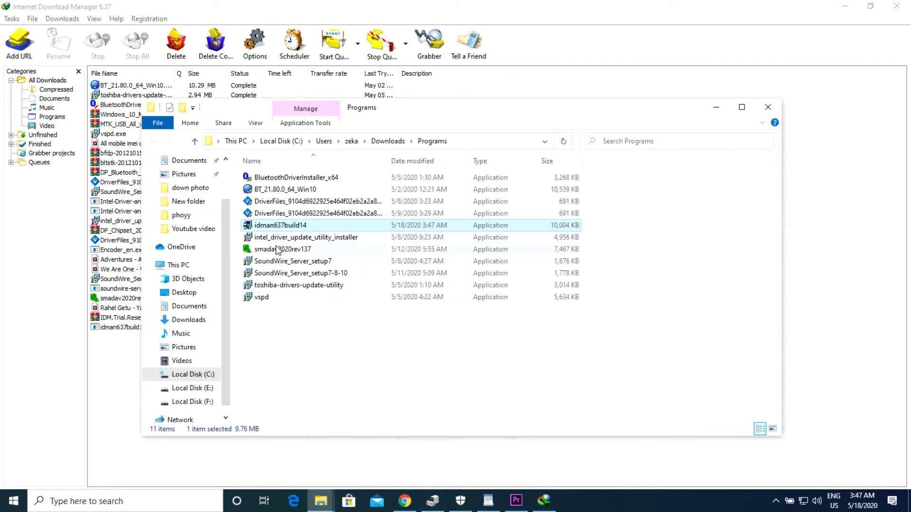
pyautogui.rightClick(279, 226)
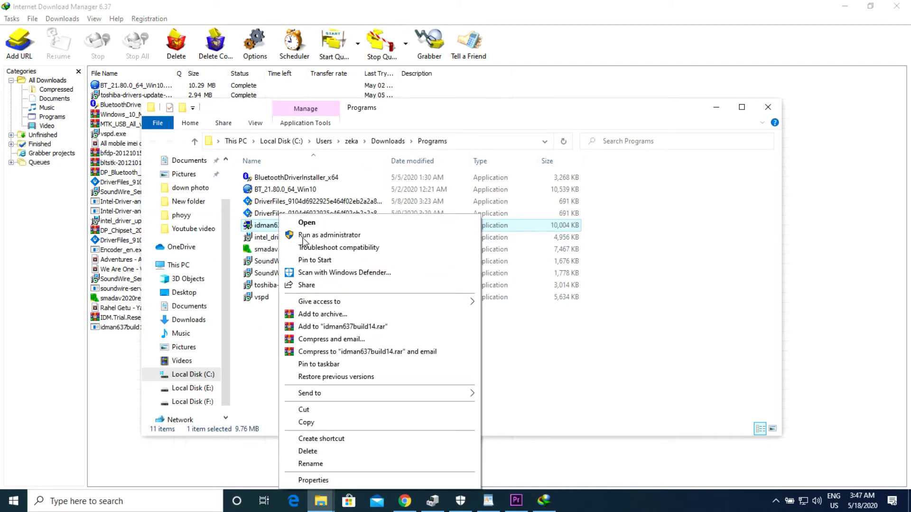
pyautogui.click(304, 235)
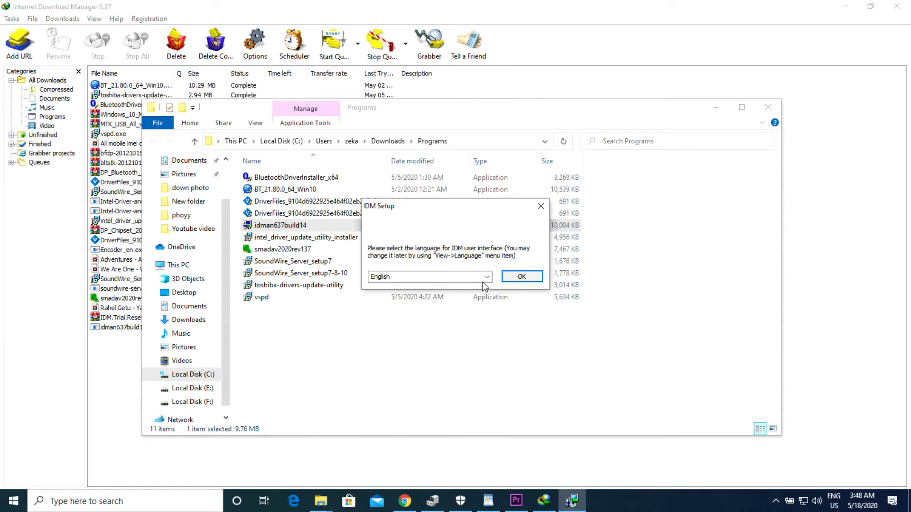
# Install Internet Download Manager in English, accepting the license and keeping the default destination folder and desktop icon
pyautogui.click(519, 278)
pyautogui.click(536, 294)
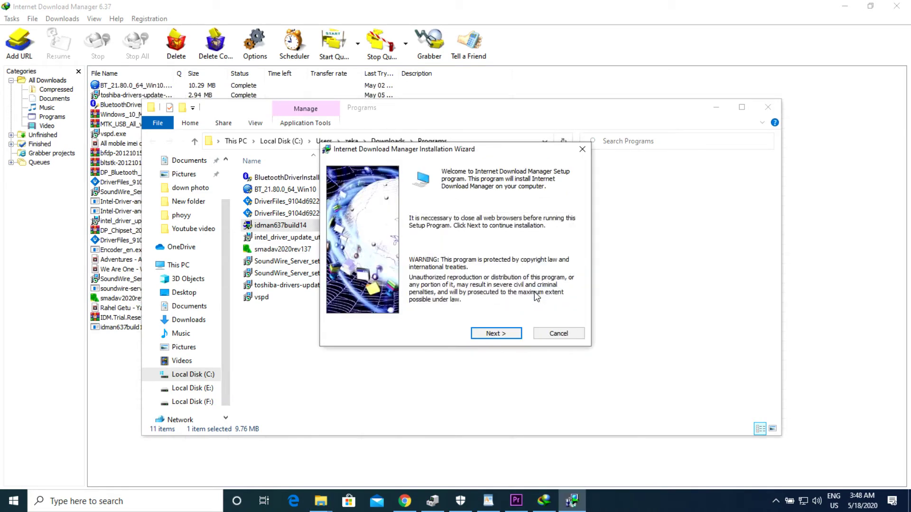
pyautogui.click(486, 331)
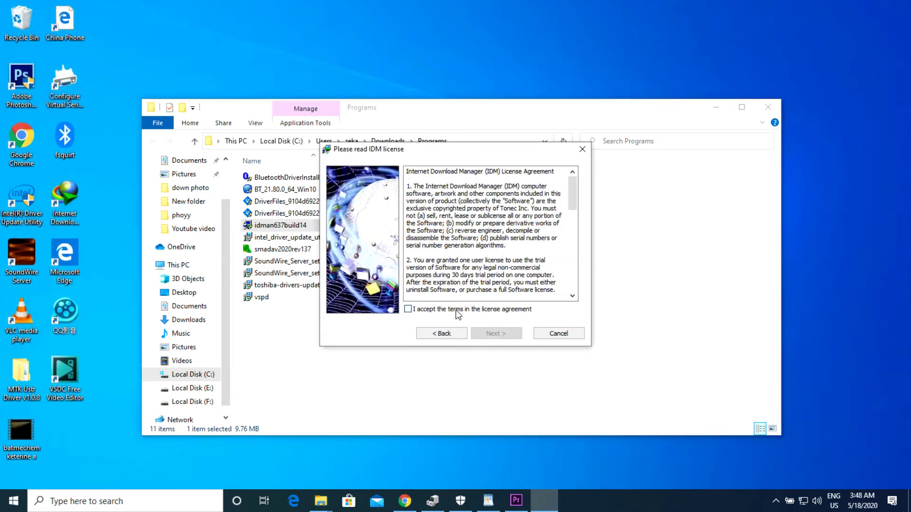
pyautogui.click(455, 310)
pyautogui.click(495, 333)
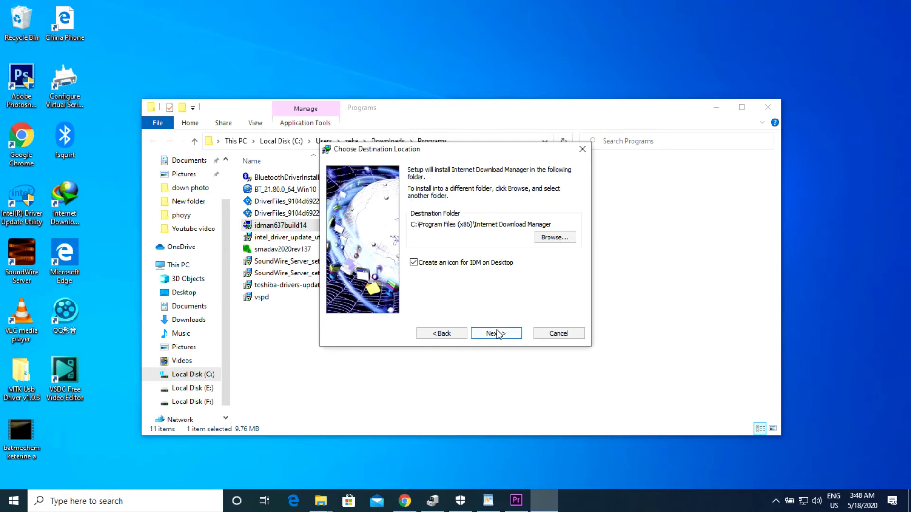
pyautogui.click(498, 335)
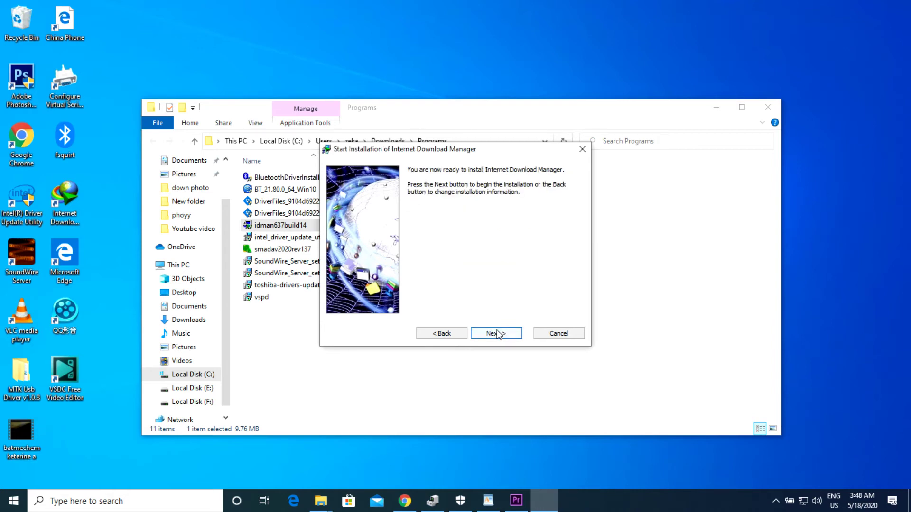
pyautogui.click(497, 333)
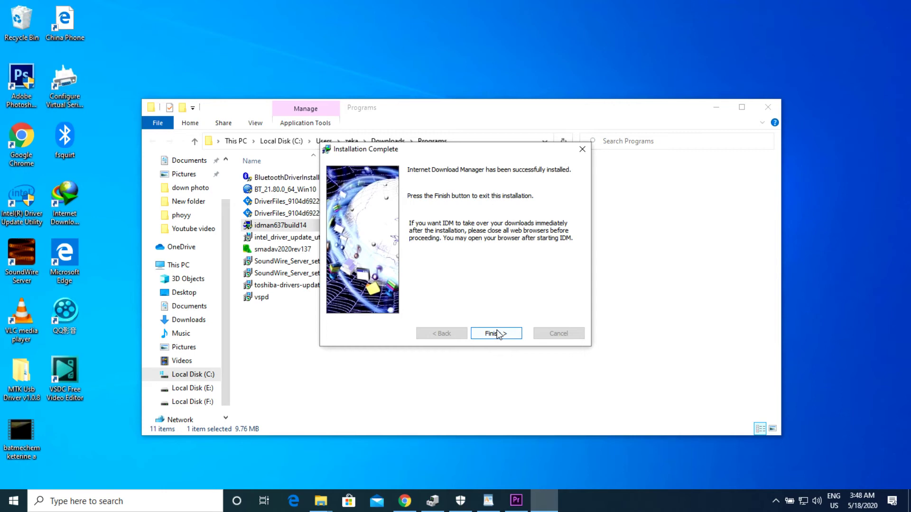
# Finish the Internet Download Manager installation and launch the program from the desktop
pyautogui.click(496, 333)
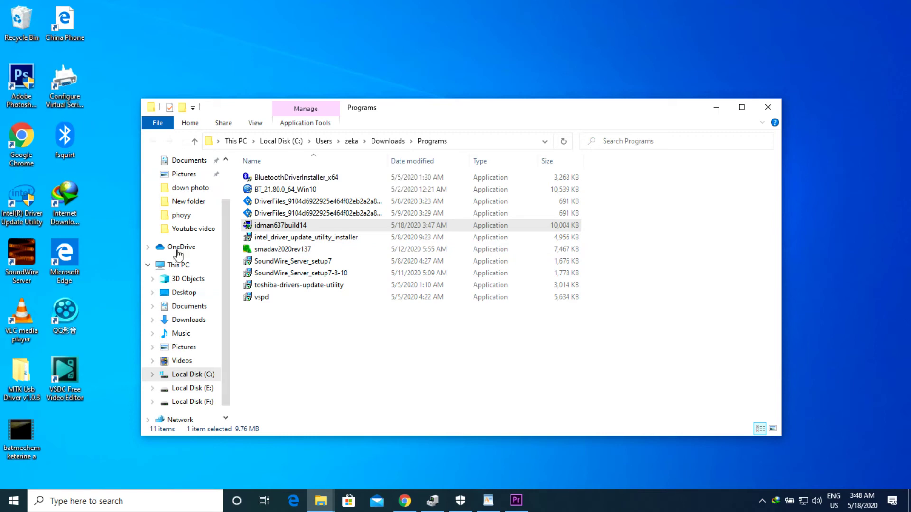
pyautogui.doubleClick(74, 187)
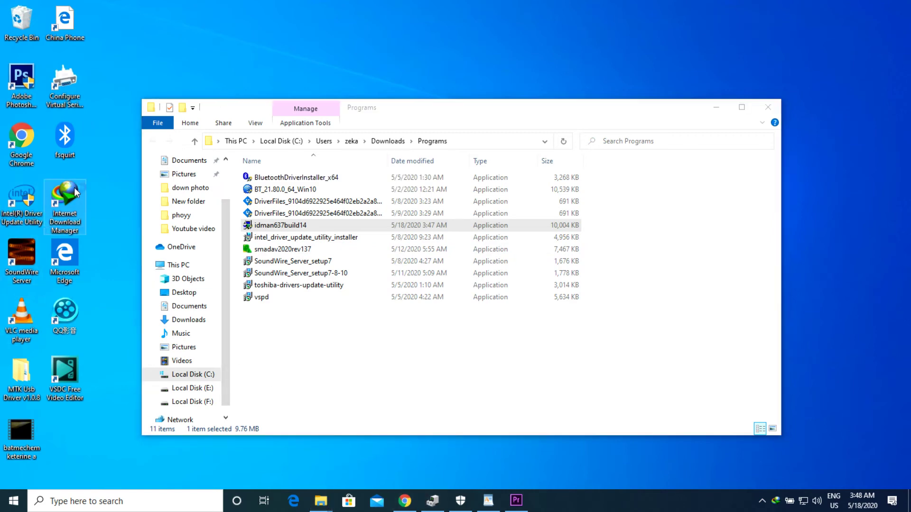
pyautogui.click(509, 314)
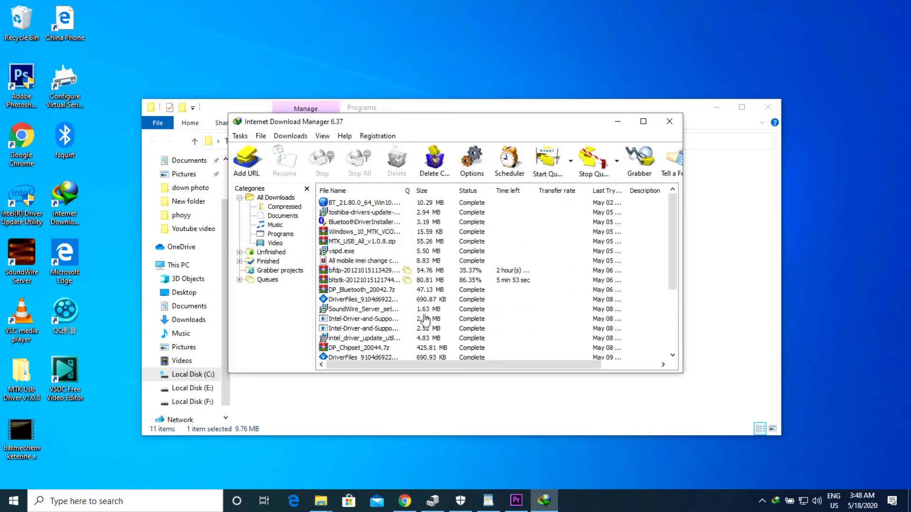
# Find the completed IDM.Trial.Reset.v1.0.0 download in the list and open its containing folder
pyautogui.scroll(-3, 360, 354)
pyautogui.click(347, 338)
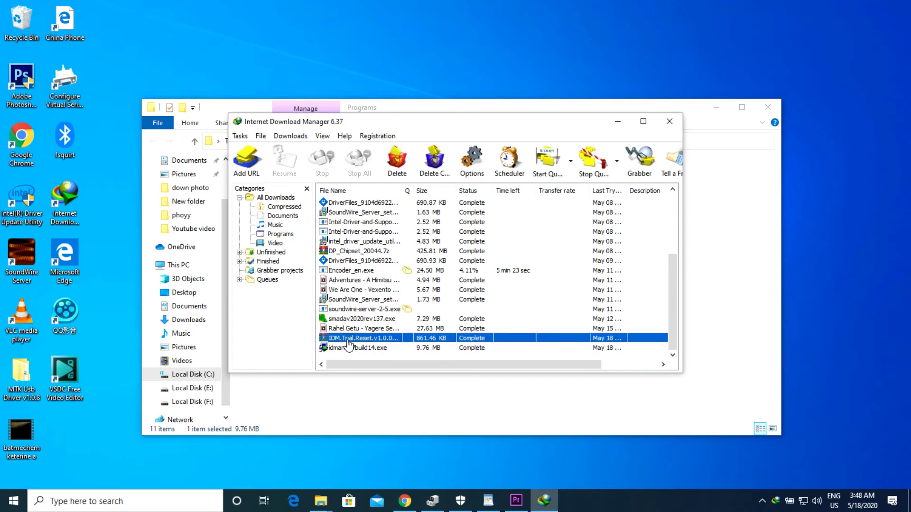
pyautogui.rightClick(444, 339)
pyautogui.click(470, 174)
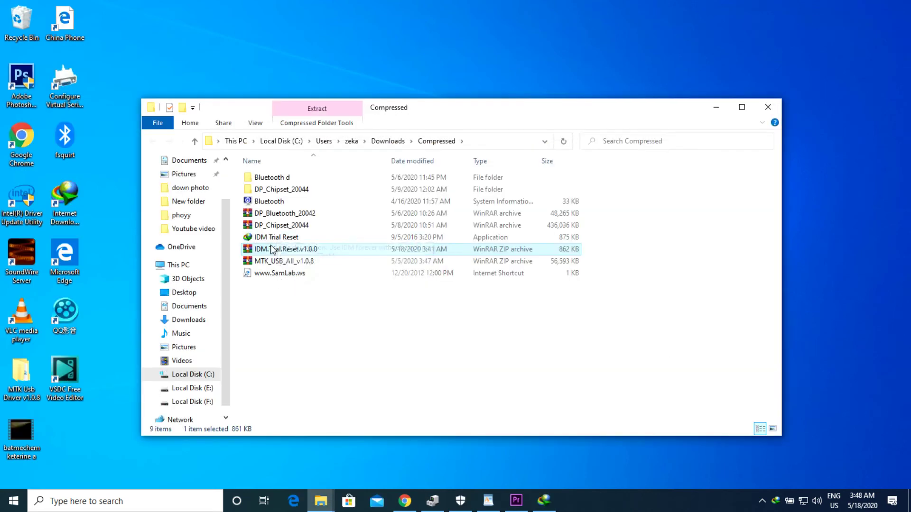
# Run the IDM Trial Reset application from the Compressed folder as administrator
pyautogui.click(272, 238)
pyautogui.click(281, 251)
pyautogui.rightClick(243, 249)
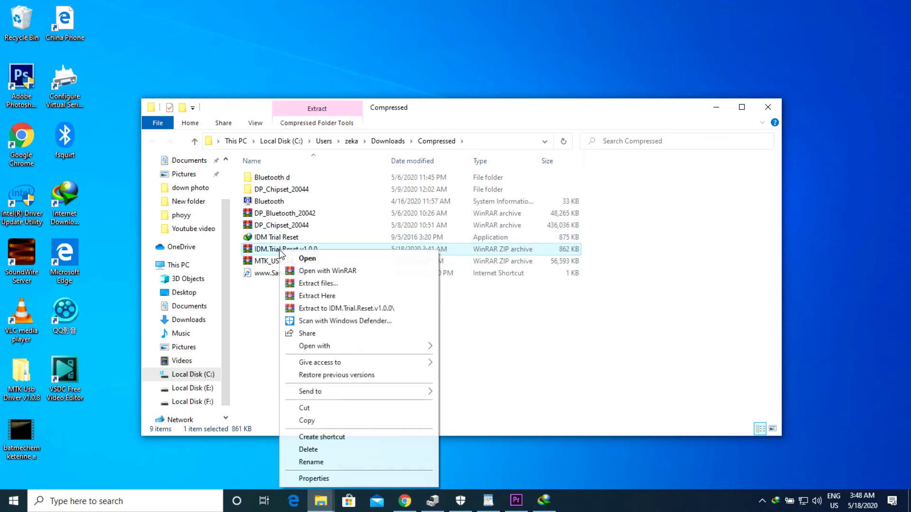
pyautogui.click(262, 239)
pyautogui.rightClick(262, 241)
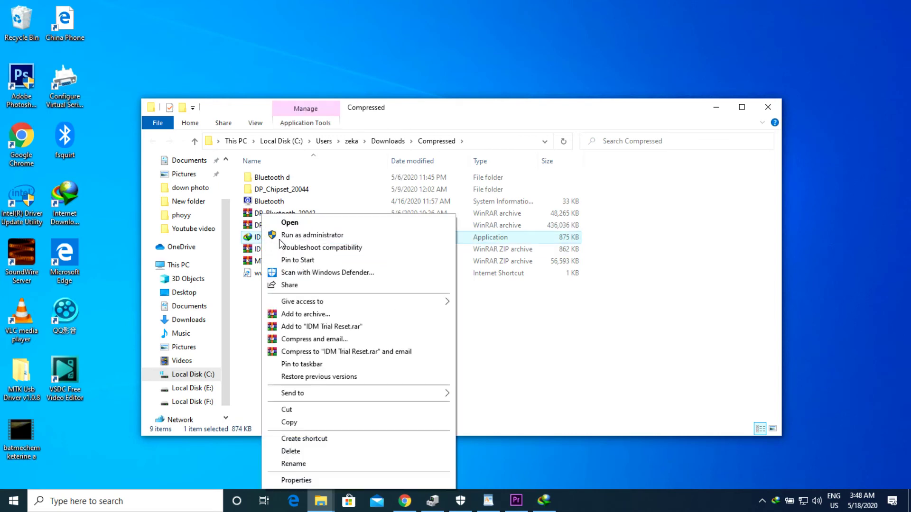
pyautogui.click(280, 237)
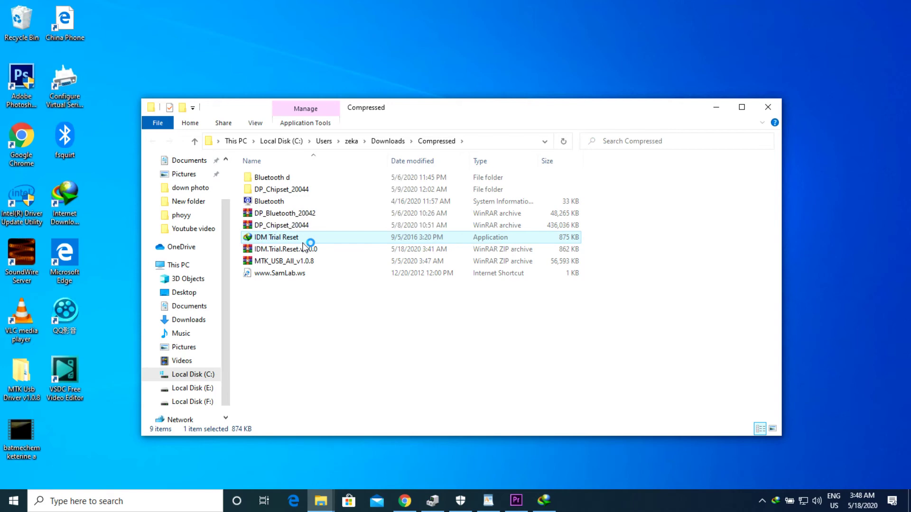
# Reset the IDM trial without enabling the automatic option, acknowledge the result and close the trial reset tool
pyautogui.click(377, 226)
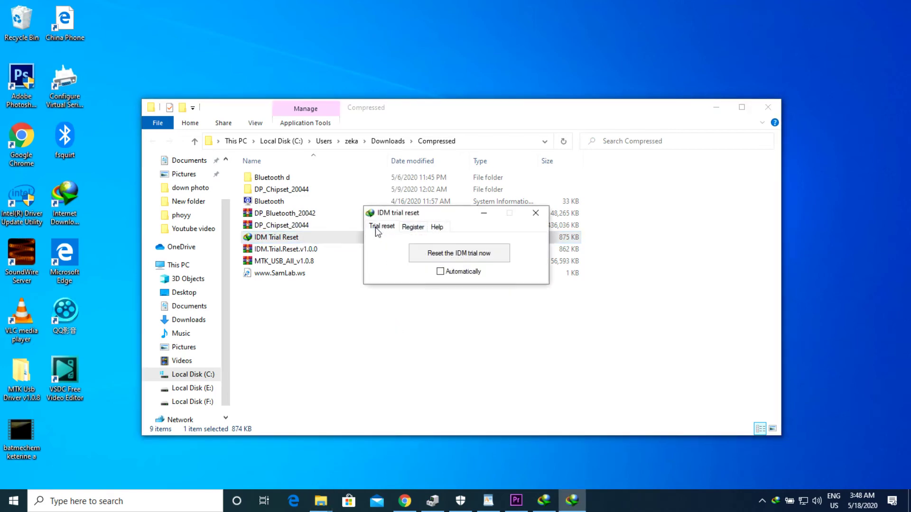
pyautogui.click(413, 226)
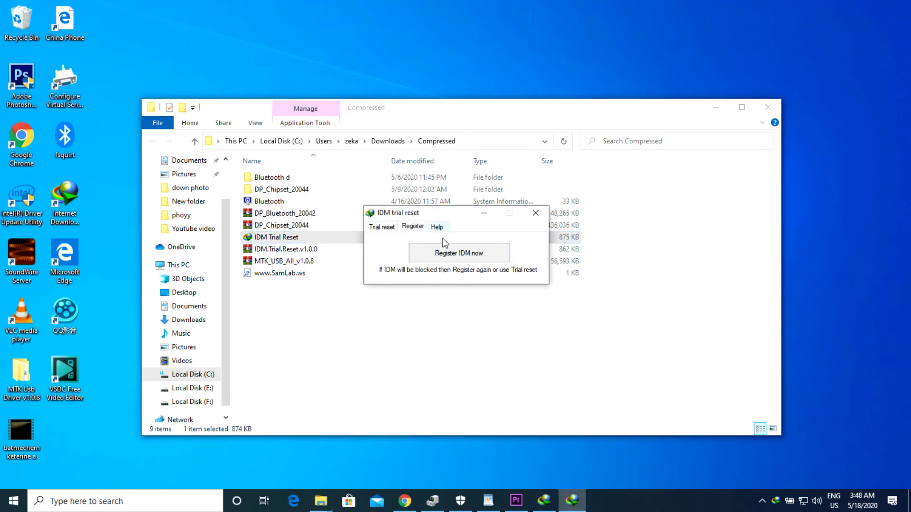
pyautogui.click(382, 226)
pyautogui.click(455, 256)
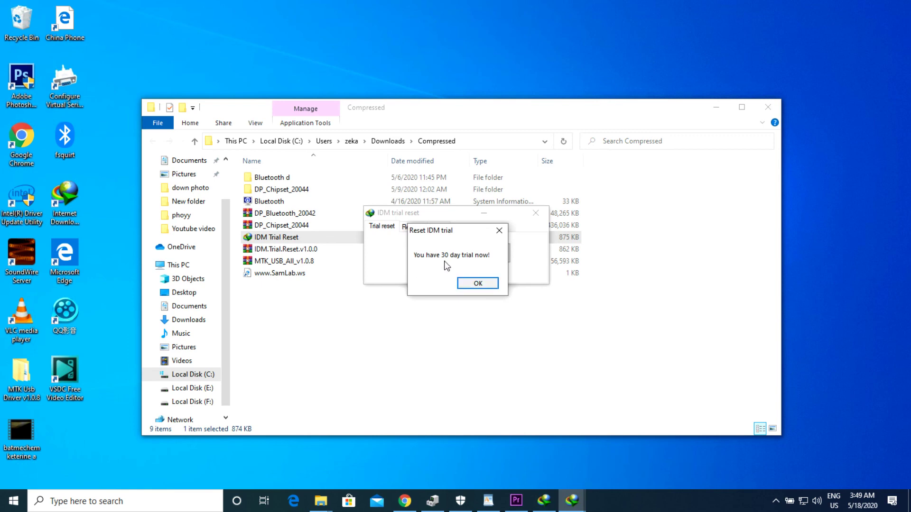
pyautogui.click(478, 283)
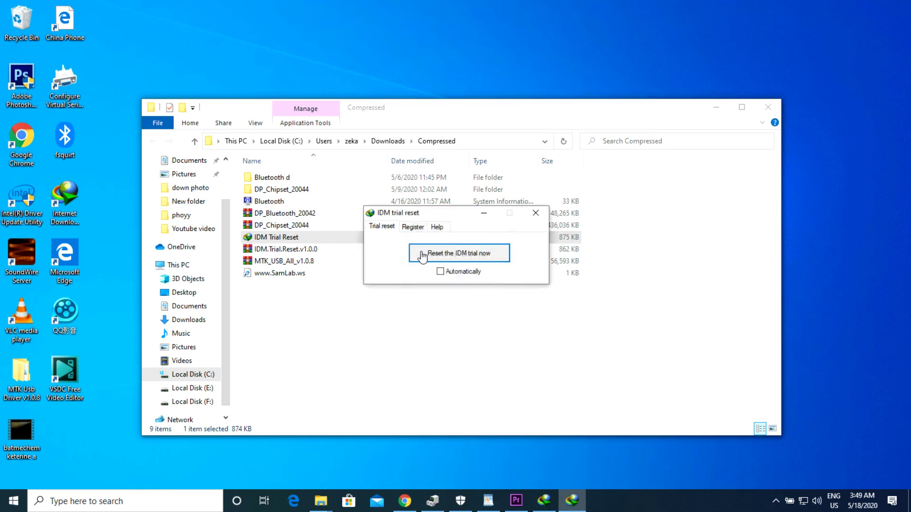
pyautogui.click(536, 213)
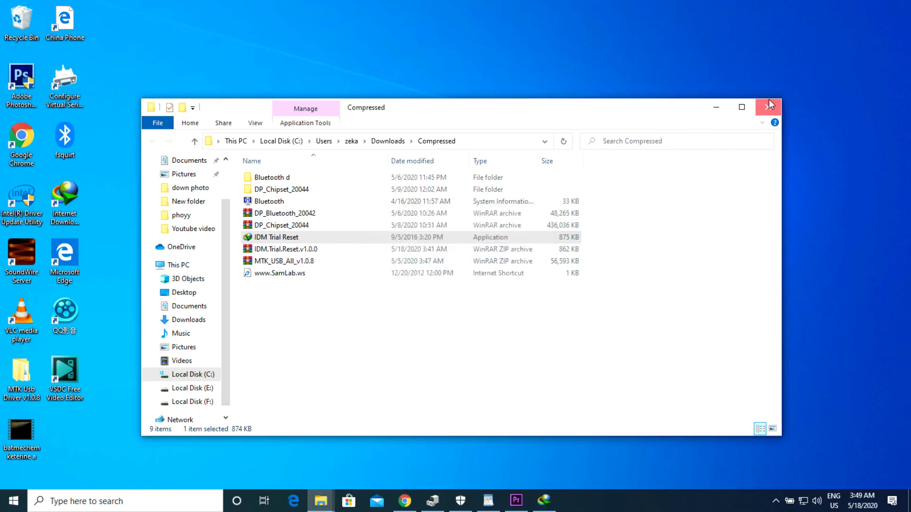
# Show the hidden background program icons in the system tray
pyautogui.click(776, 501)
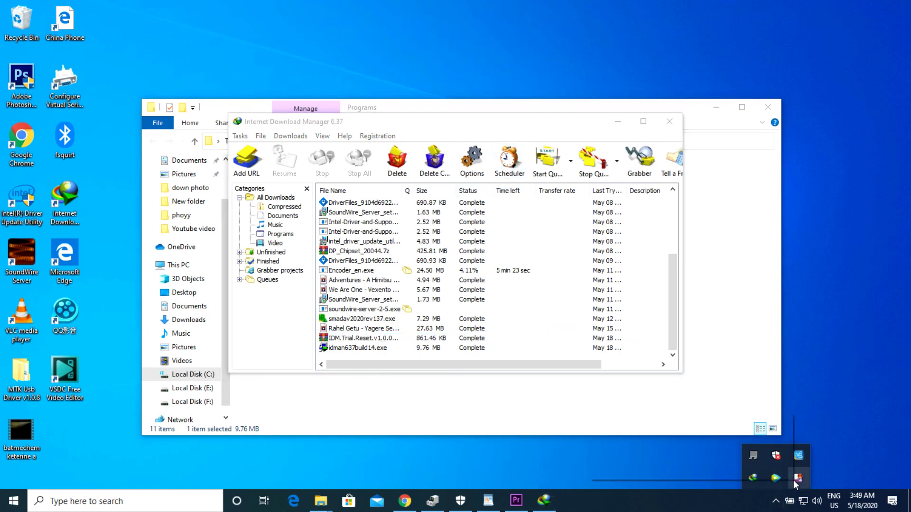